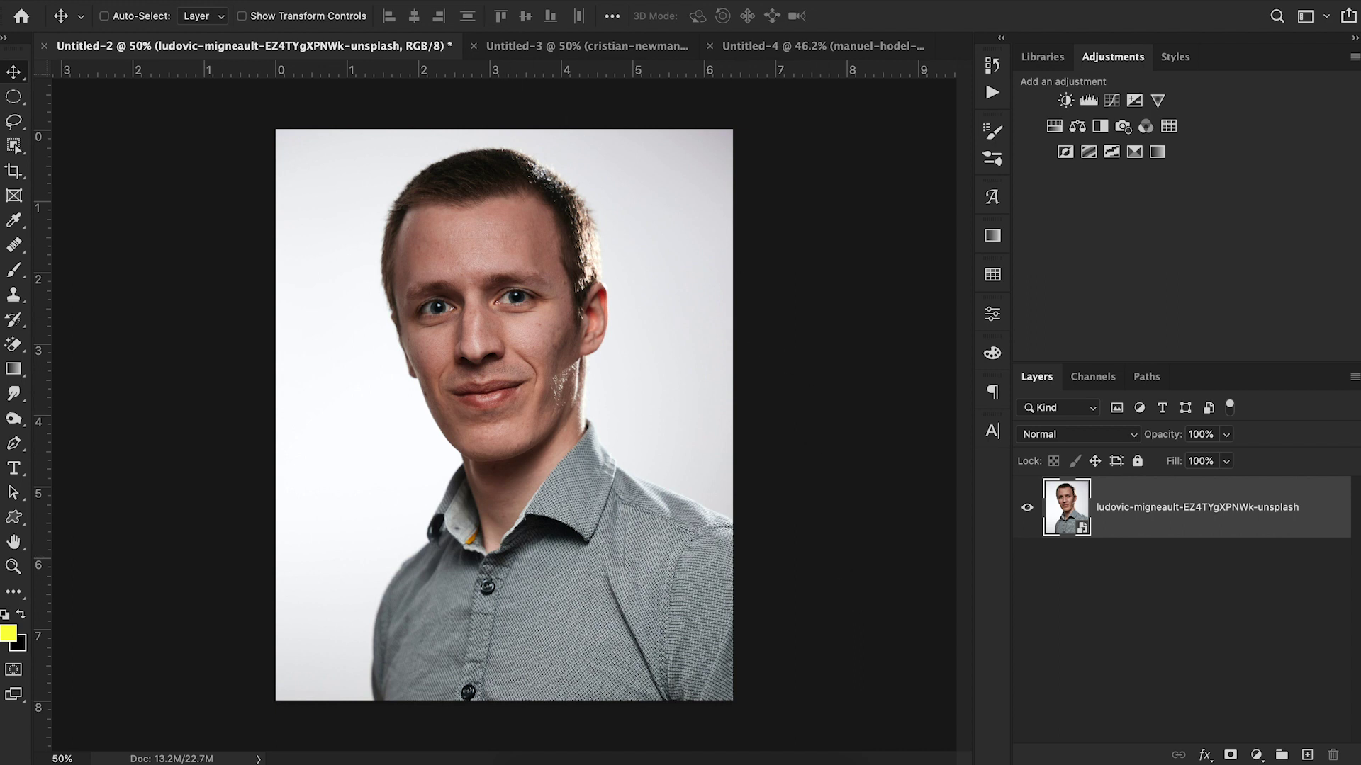
Open Neural Filters on the man's portrait, preview Style Transfer and Skin Smoothing, then show beta filters.
click(453, 0)
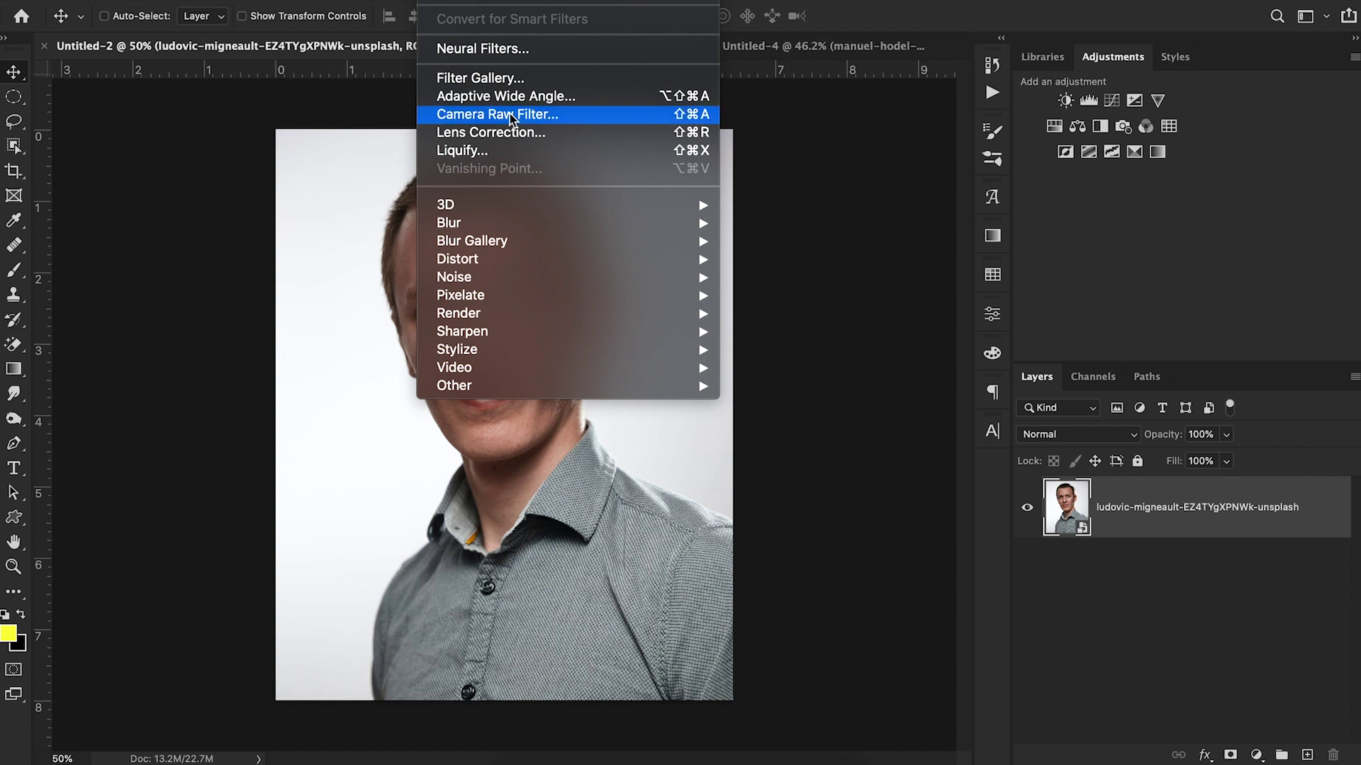
click(517, 48)
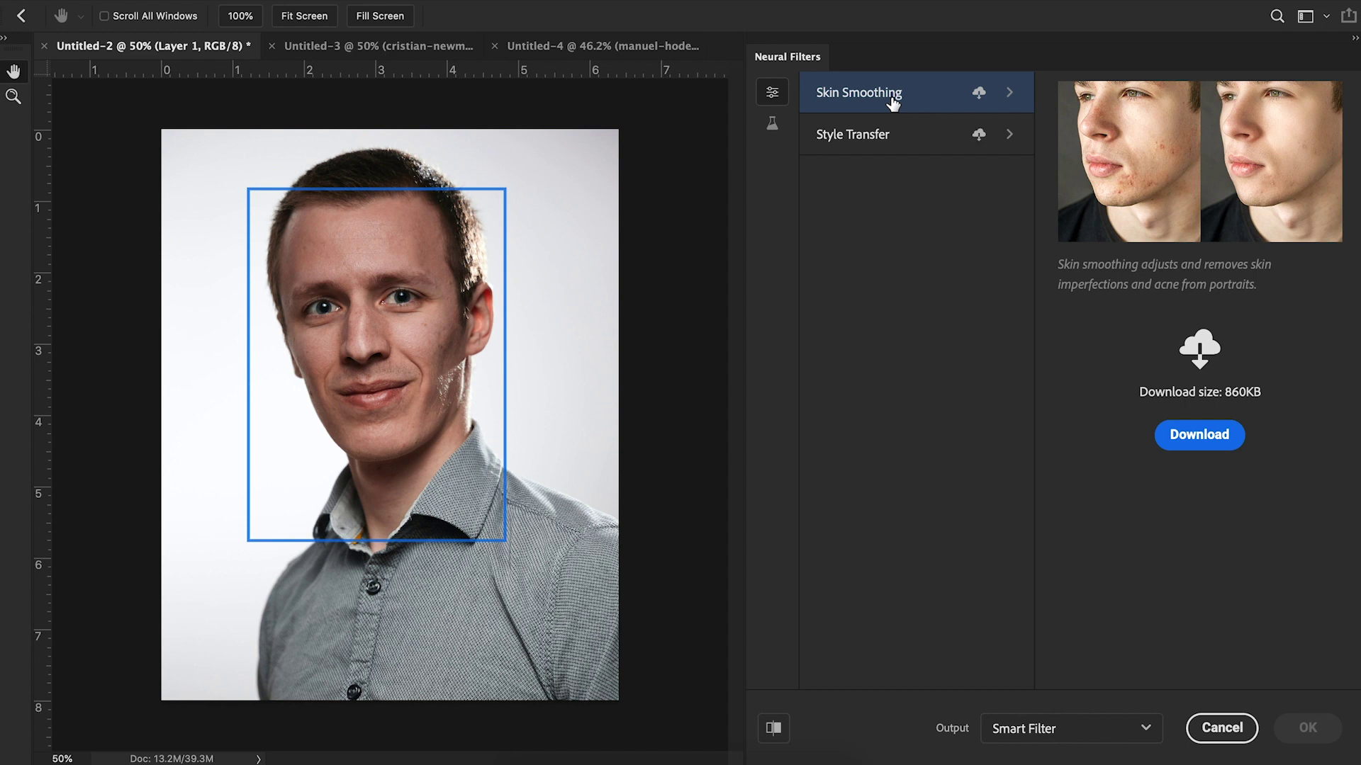
click(896, 141)
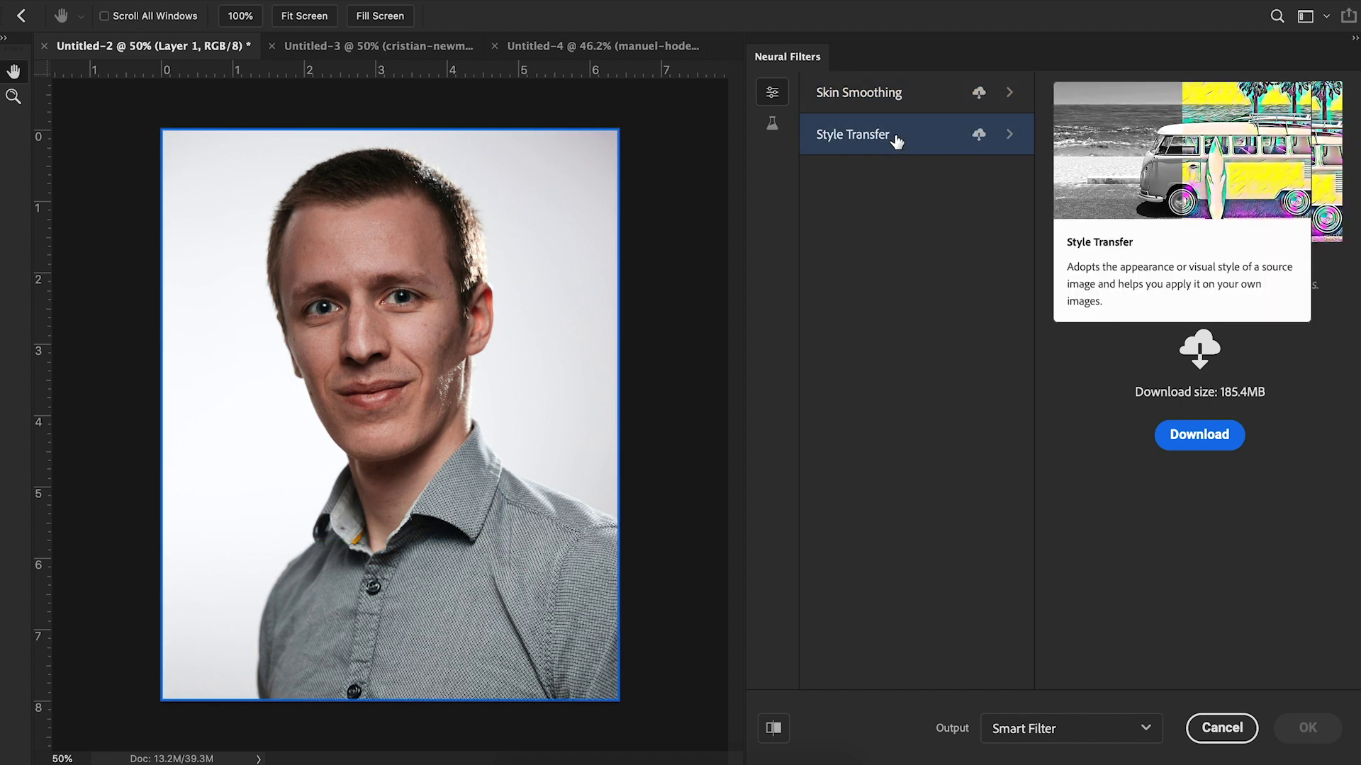
click(889, 105)
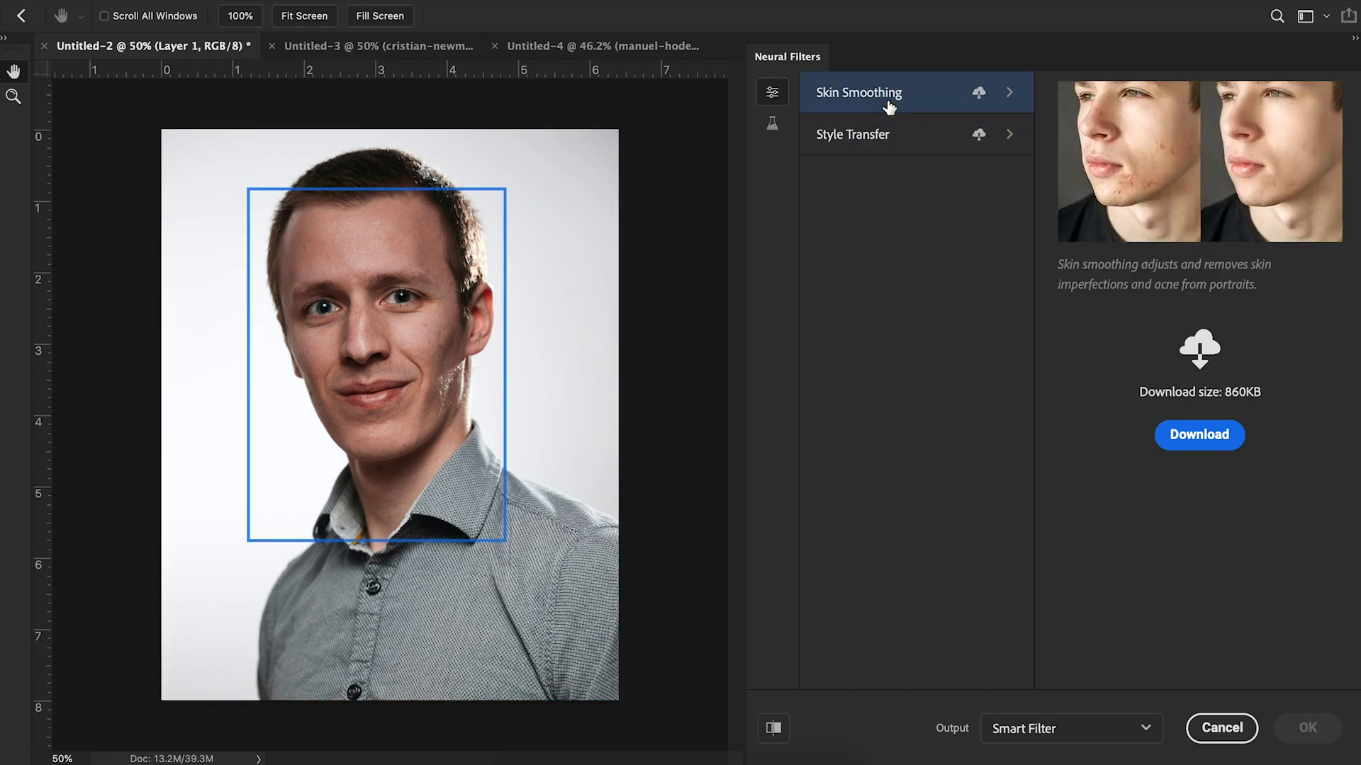
click(770, 125)
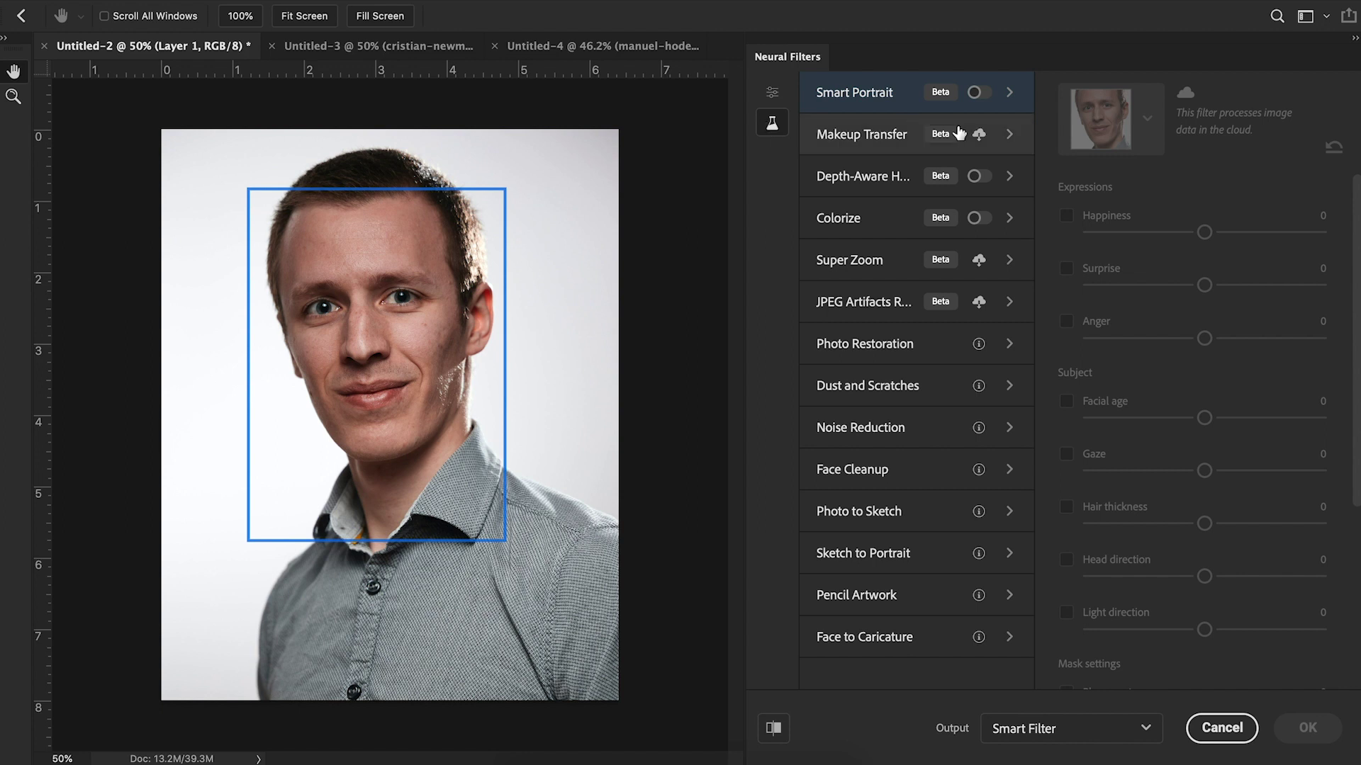
Turn on Smart Portrait and enable Happiness at 24 for a broad, toothy smile.
click(986, 97)
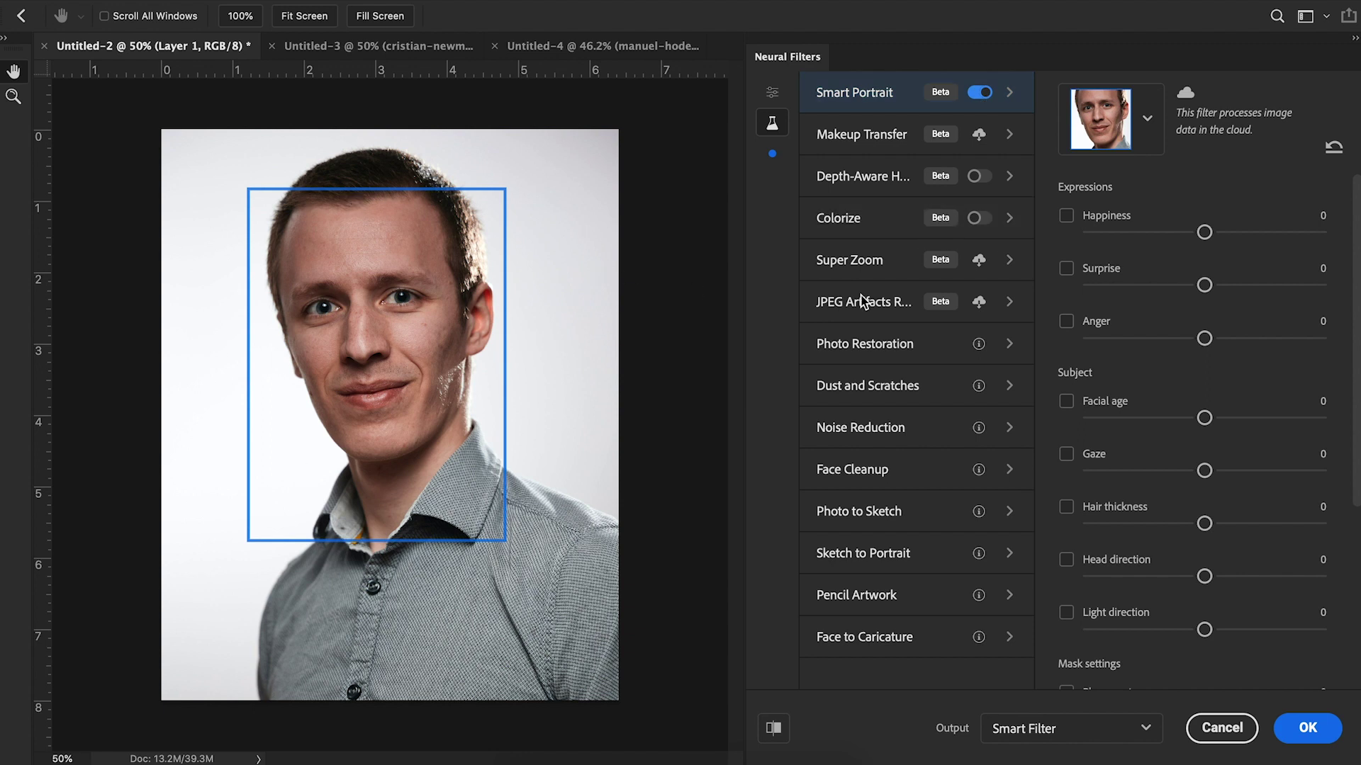
click(1066, 215)
drag(1204, 232, 1260, 232)
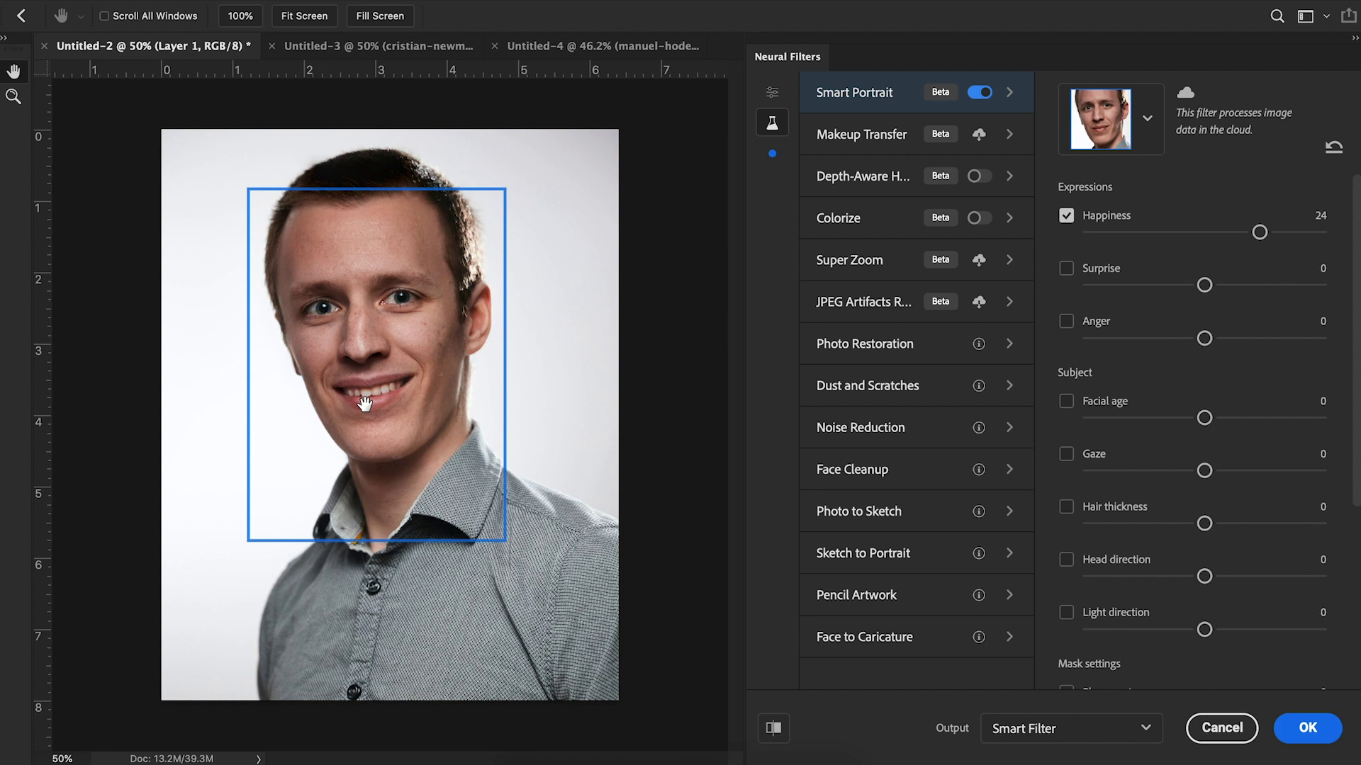
Switch off Happiness, try Anger at 23, then switch Anger off as well.
click(1065, 216)
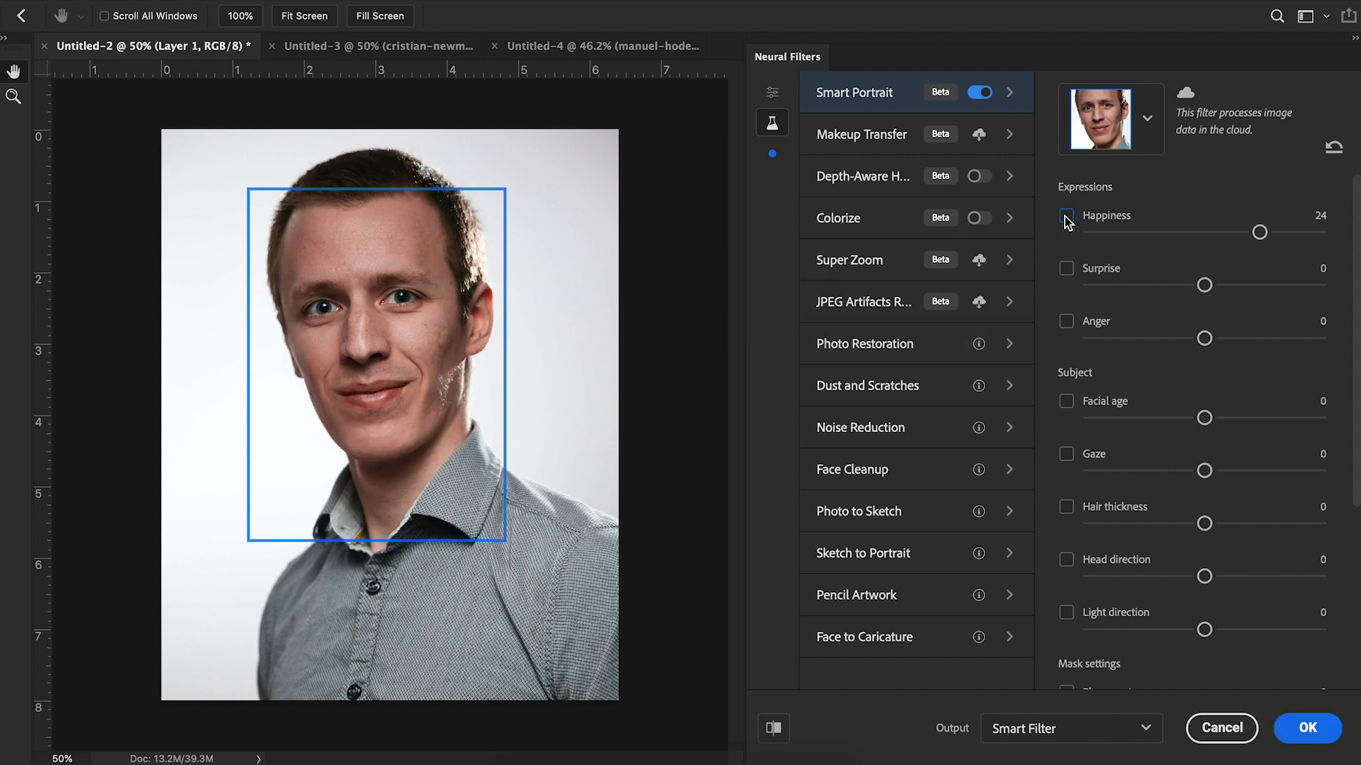
click(1259, 338)
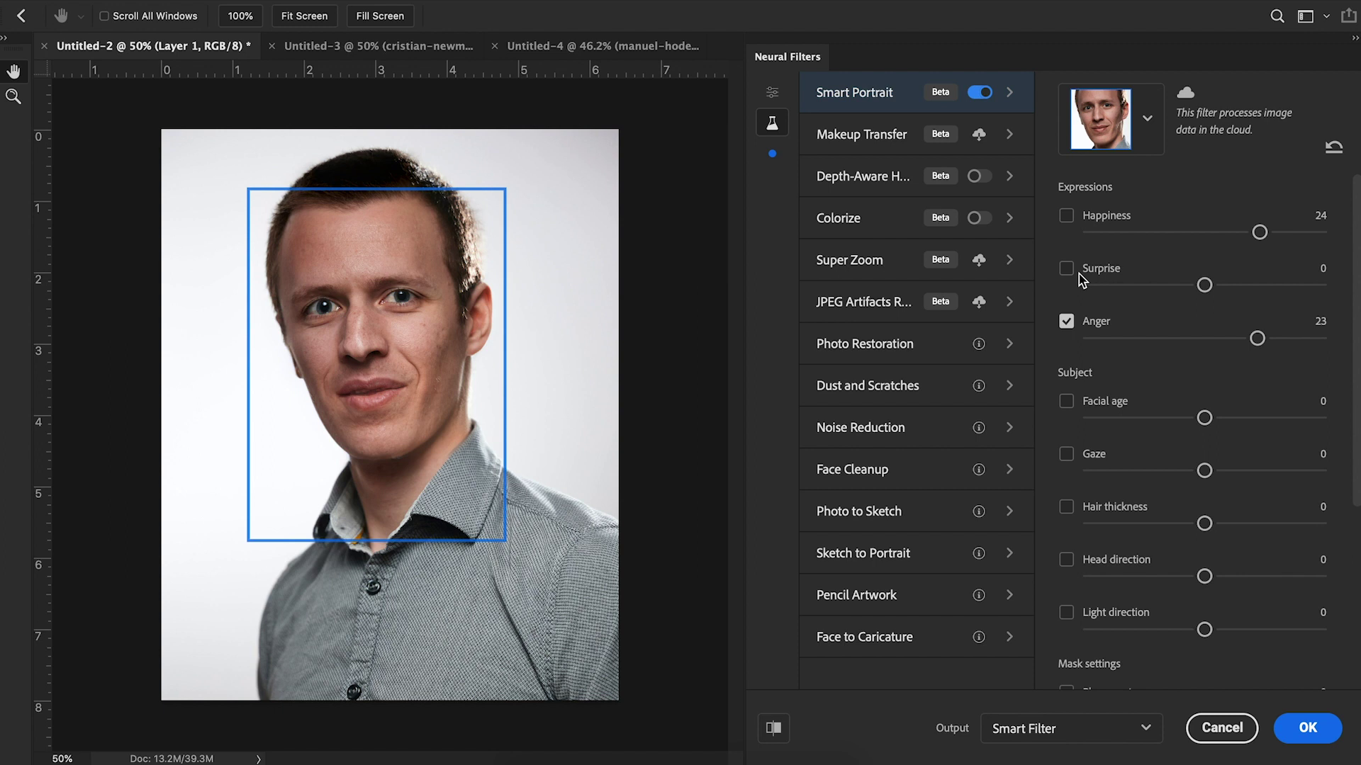
click(1067, 322)
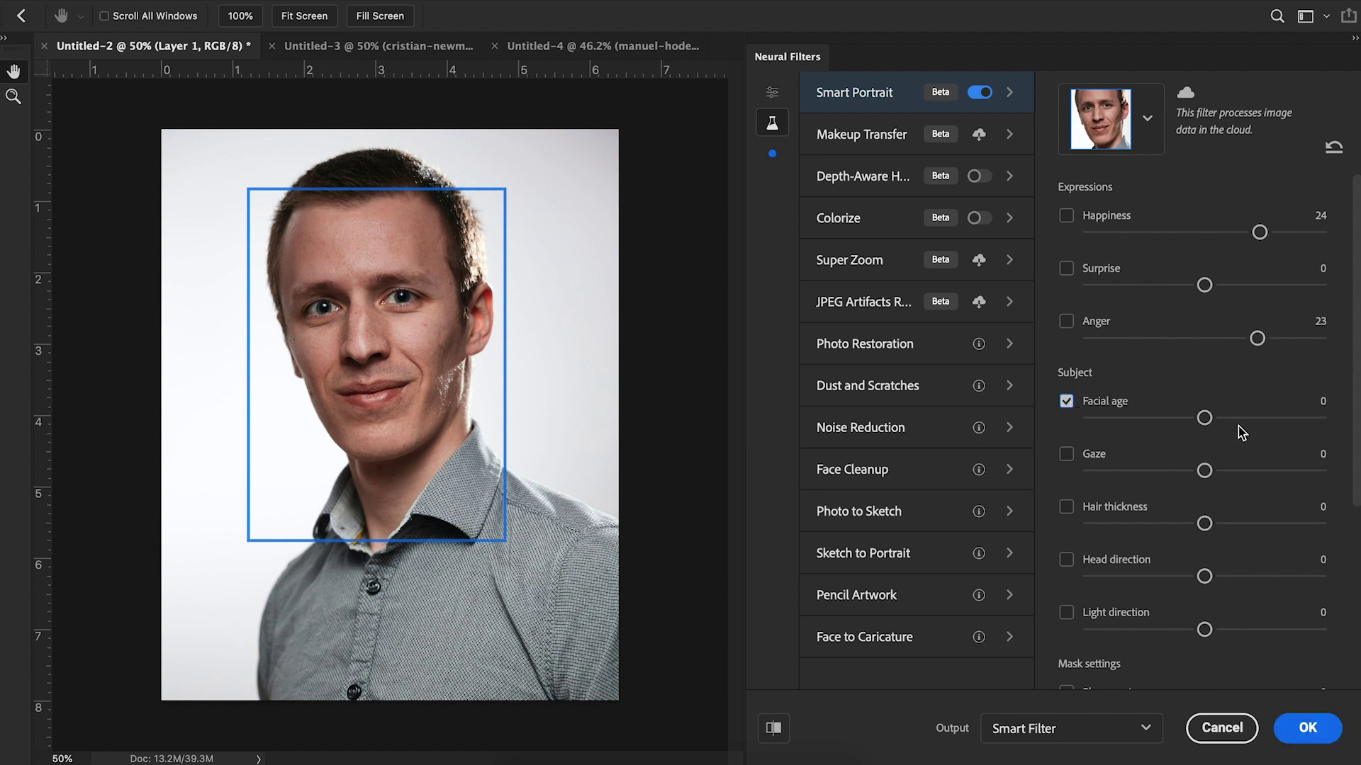
Raise Facial age to 22 so the man looks older with greying hair.
drag(1253, 418, 1258, 423)
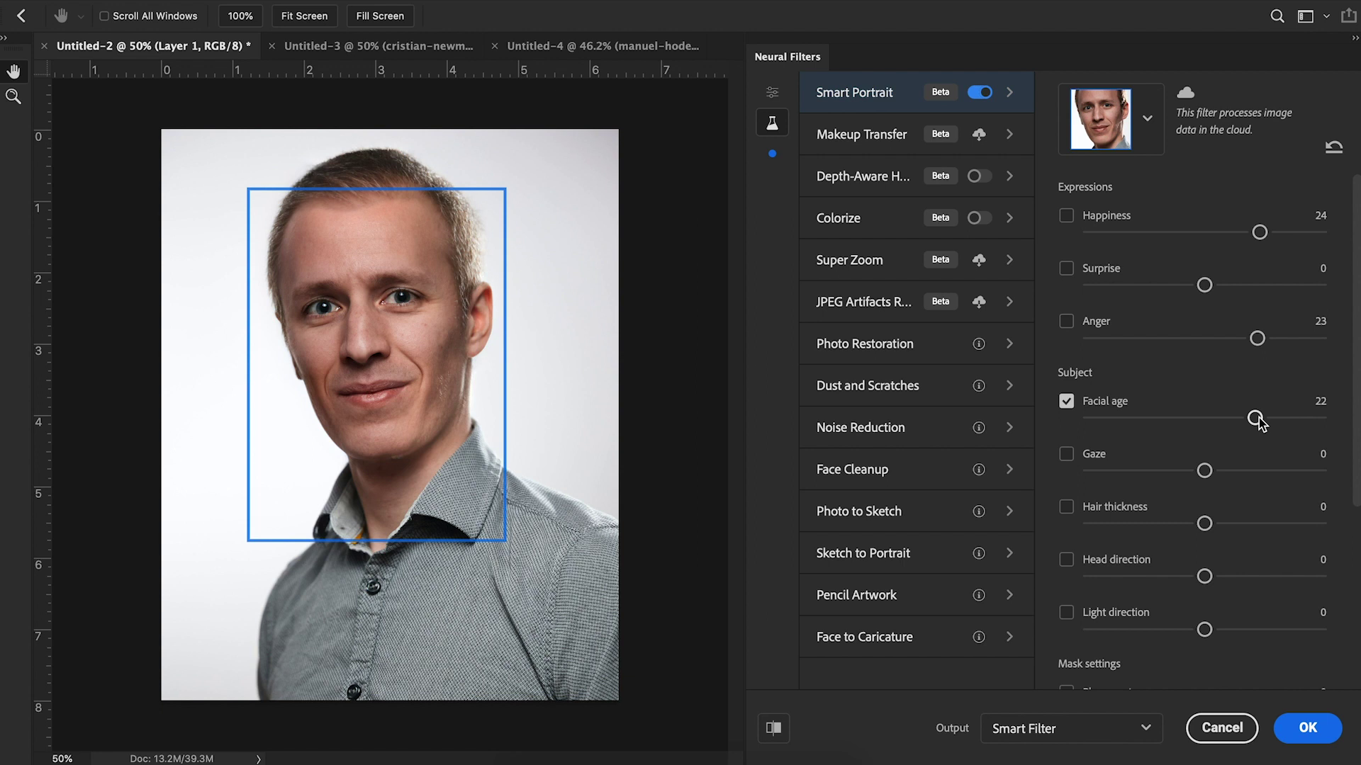
Turn off Facial age, try Gaze at 24 then -27, and turn Gaze off.
click(1067, 402)
click(1066, 453)
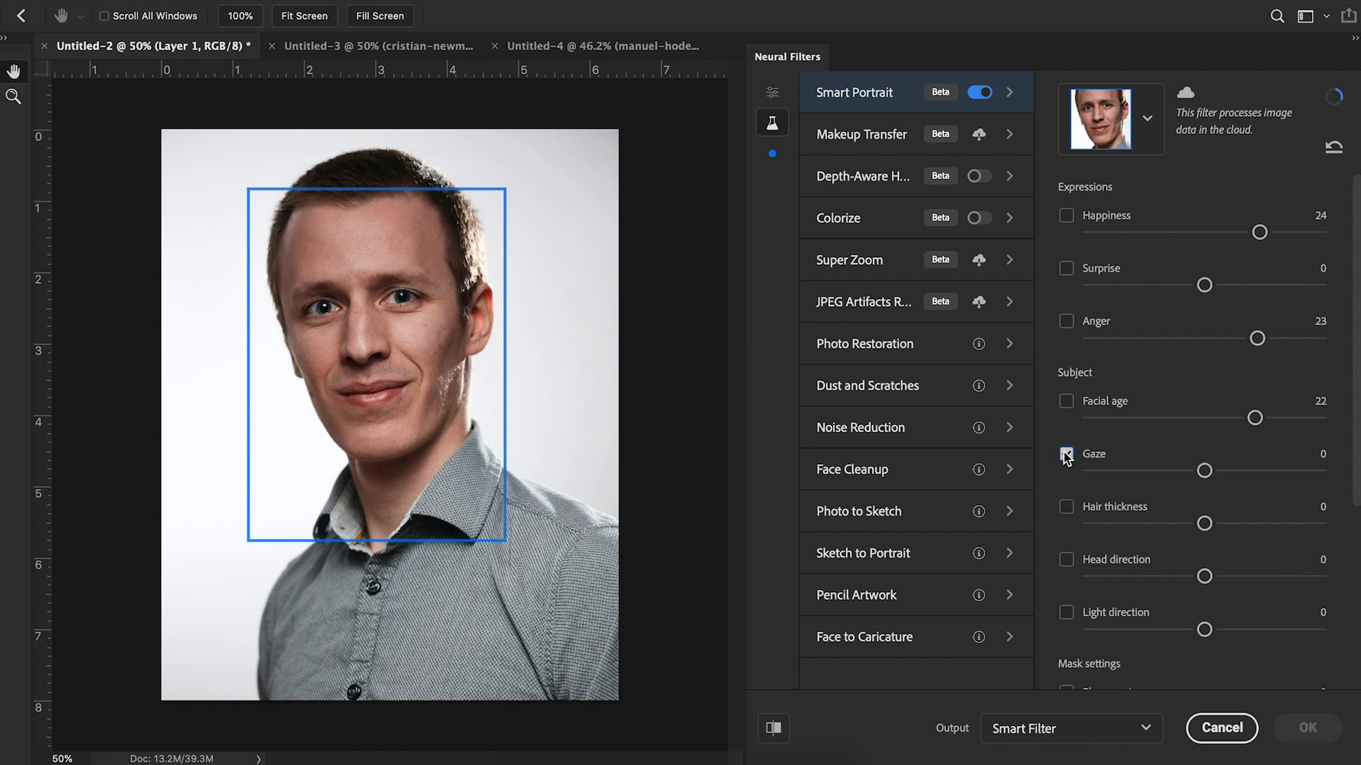
click(1264, 470)
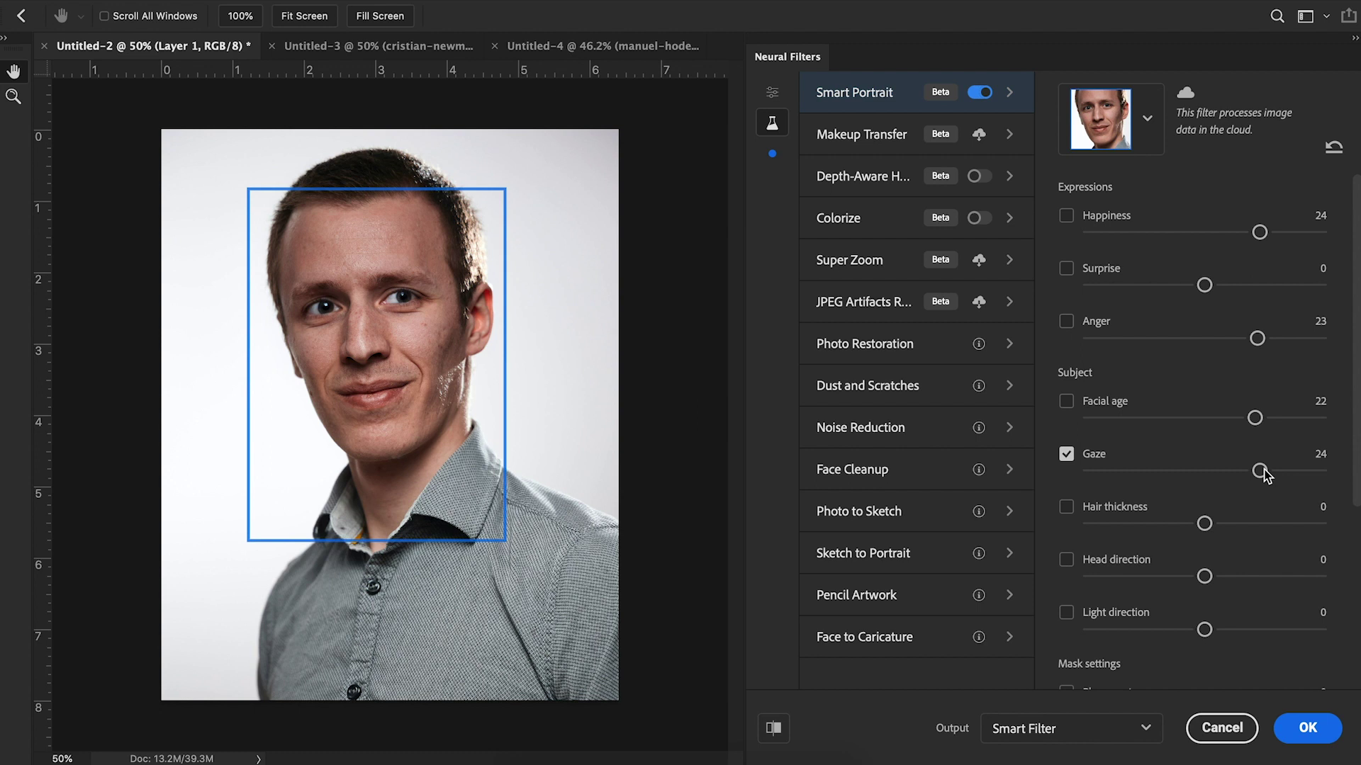
drag(1261, 473, 1141, 473)
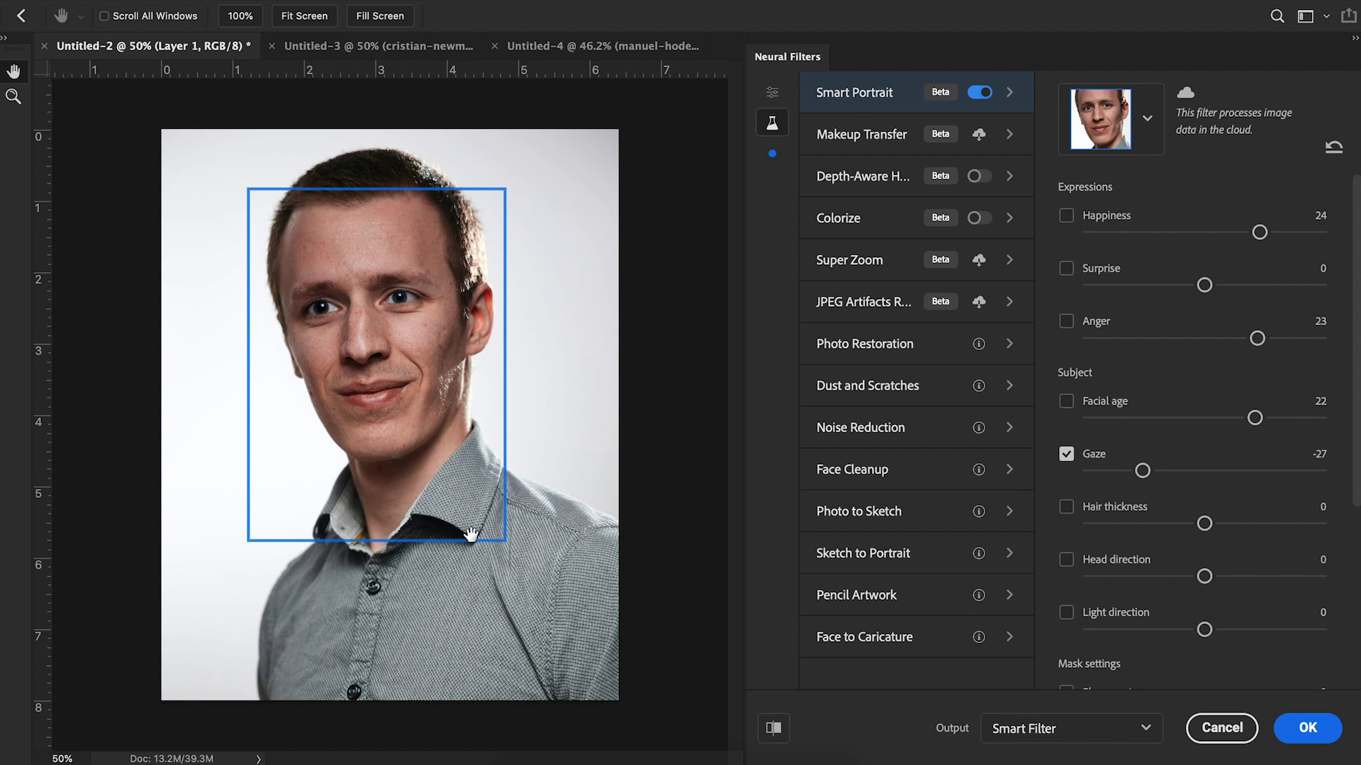
click(1062, 457)
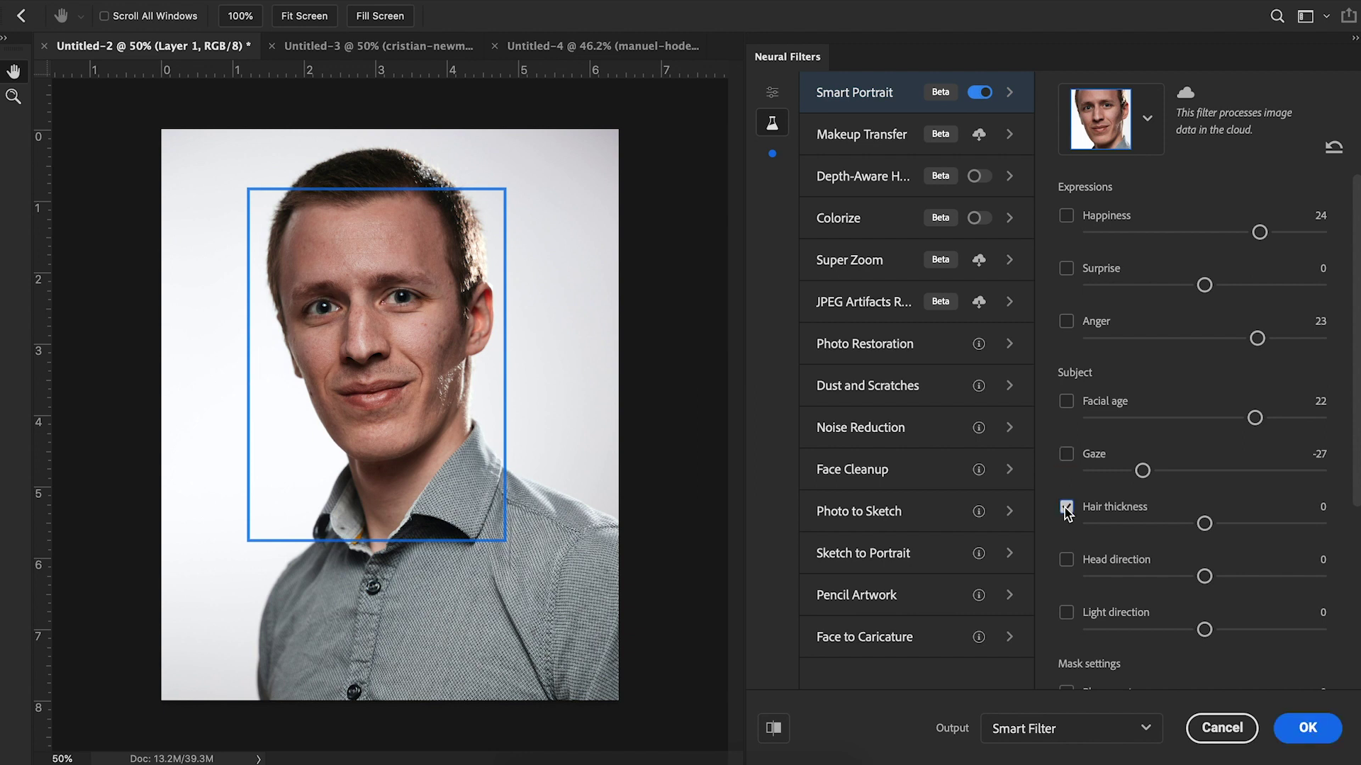
Set Hair thickness to 23, compare it on and off, and leave it off.
click(1259, 524)
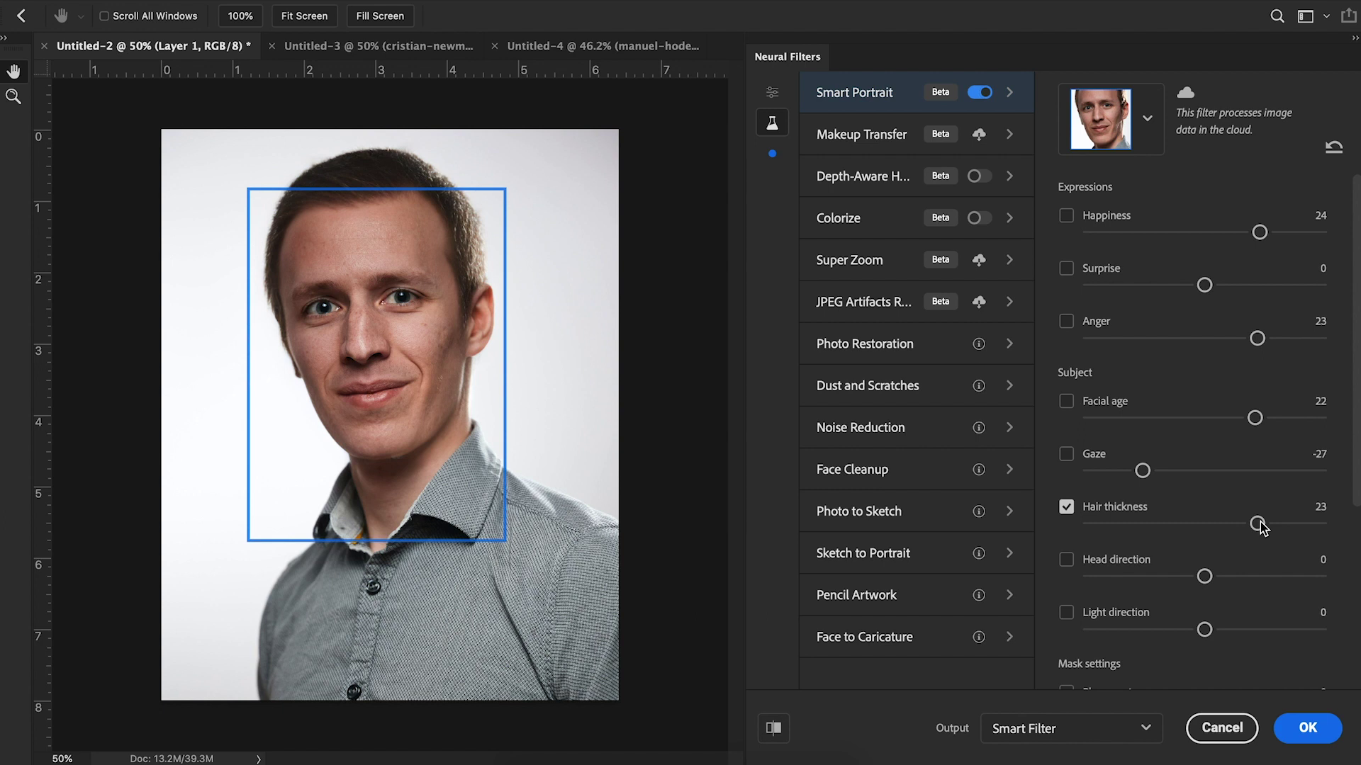
click(1067, 507)
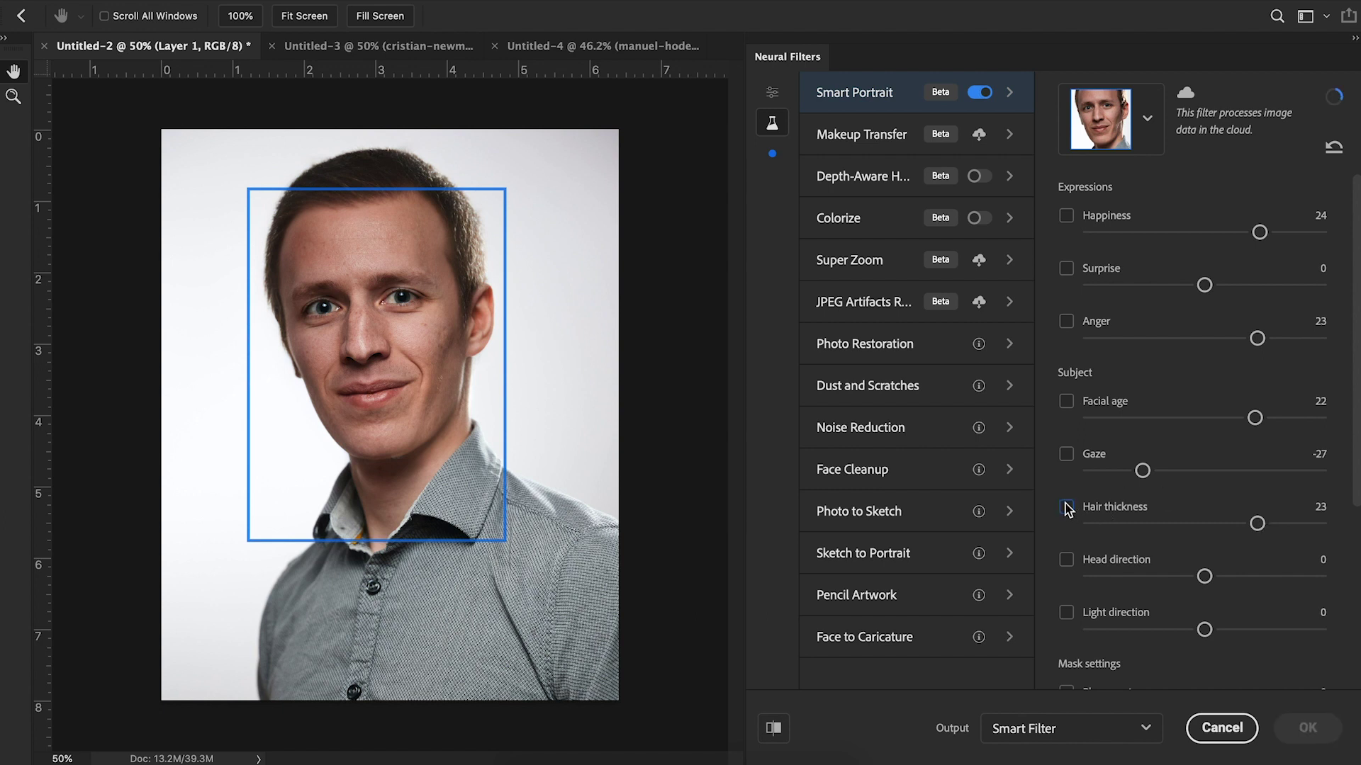
click(1066, 508)
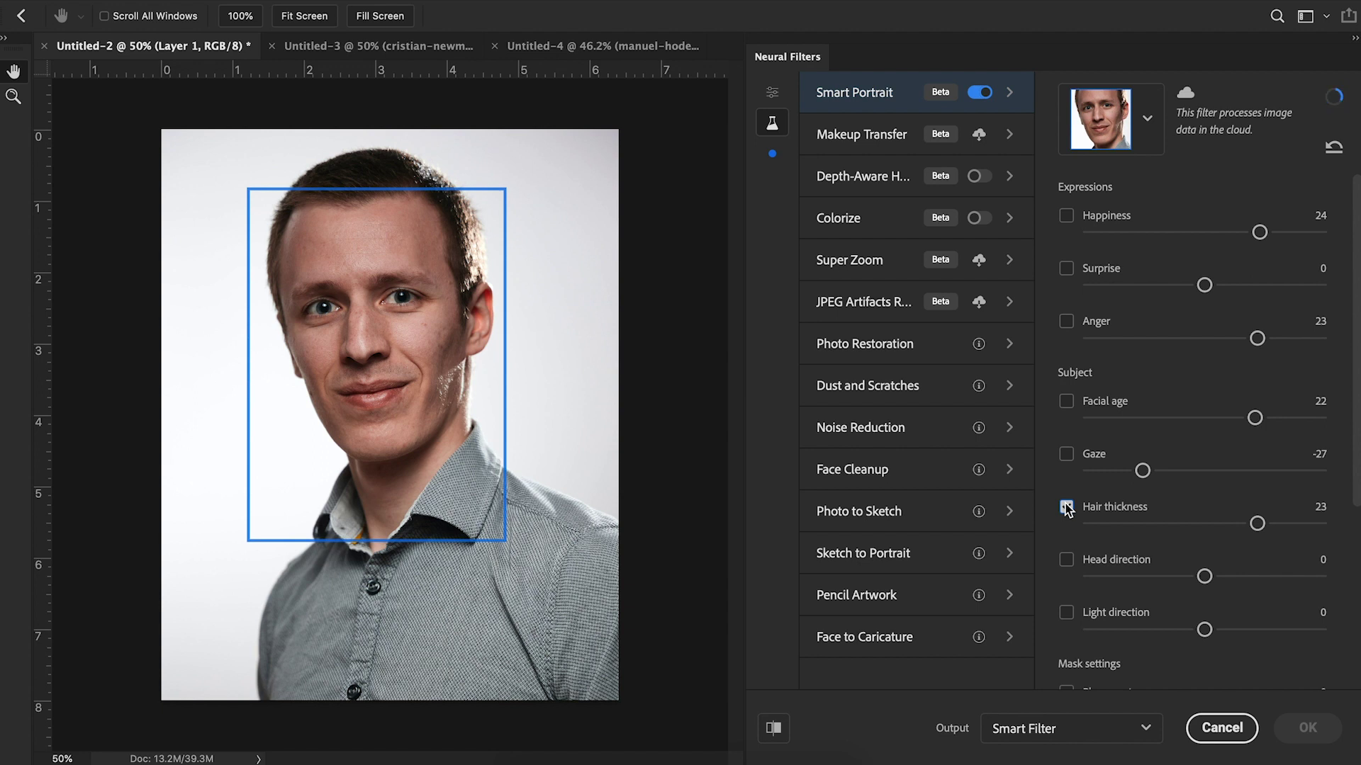
click(1066, 507)
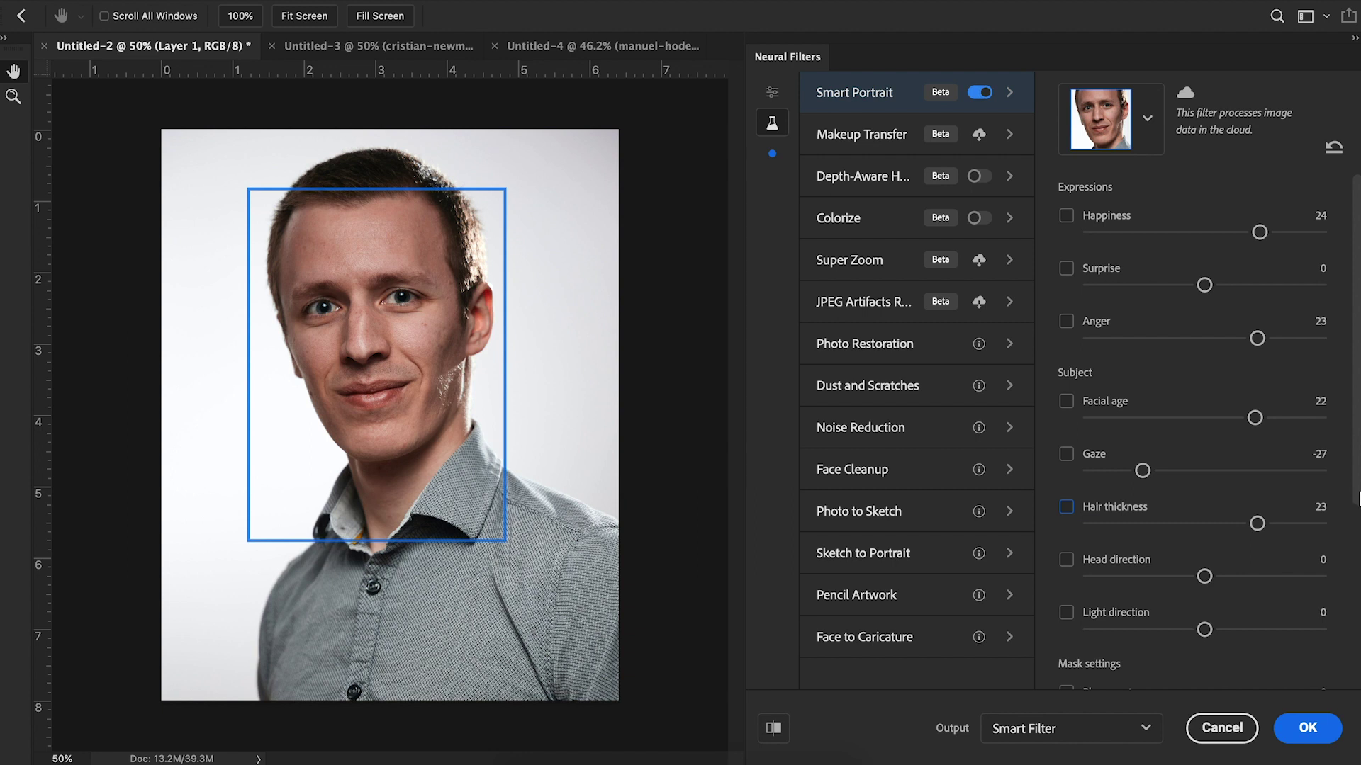
scroll(1205, 496, down, 3)
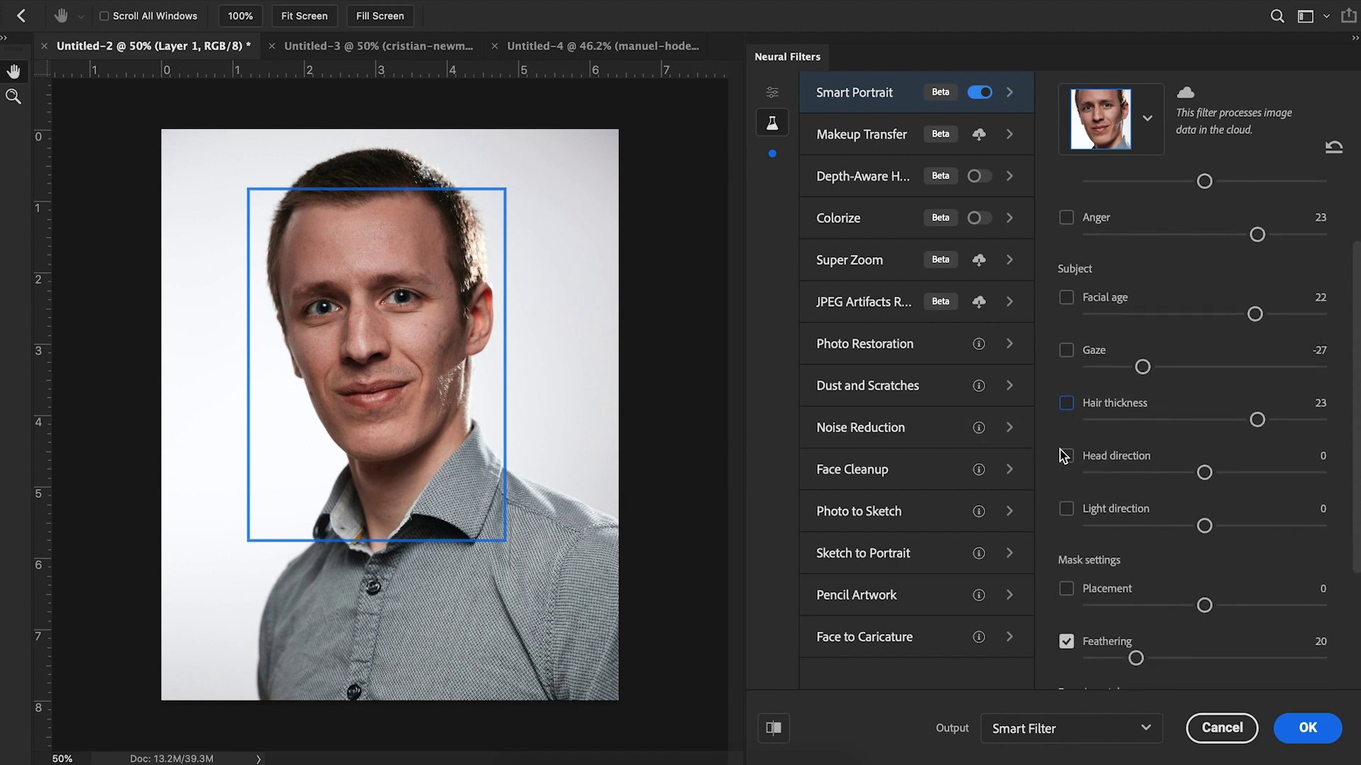
Try Head direction at 21, -40 and -30, comparing on and off, then disable it.
click(1066, 455)
click(1255, 473)
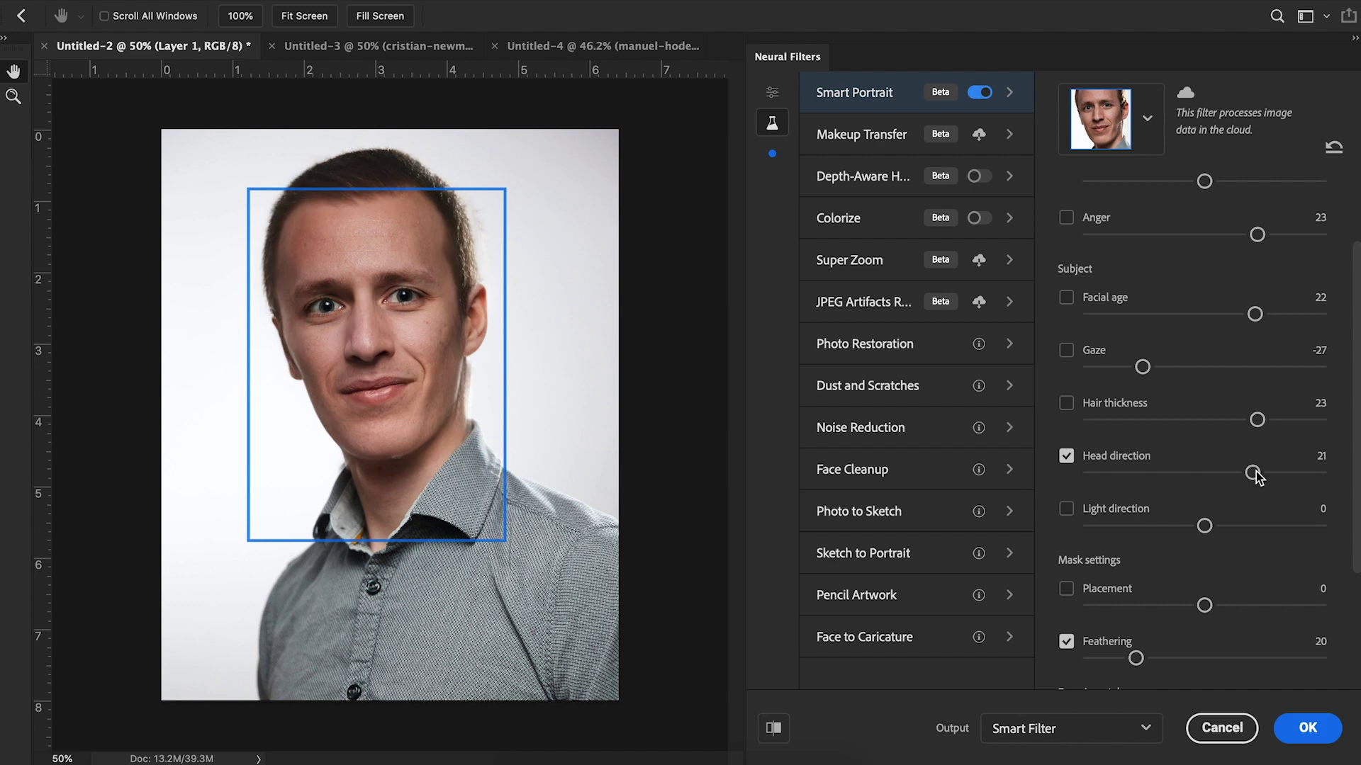
click(1066, 457)
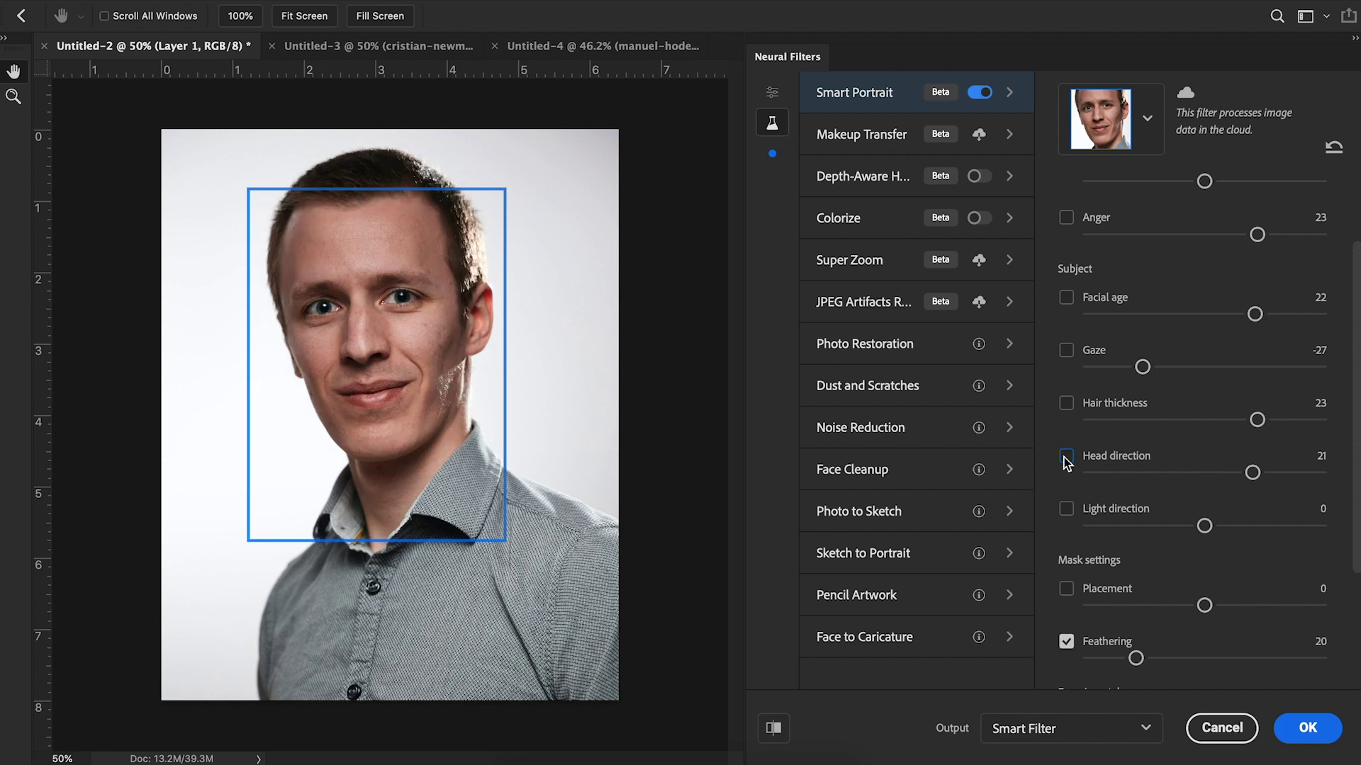
click(1066, 457)
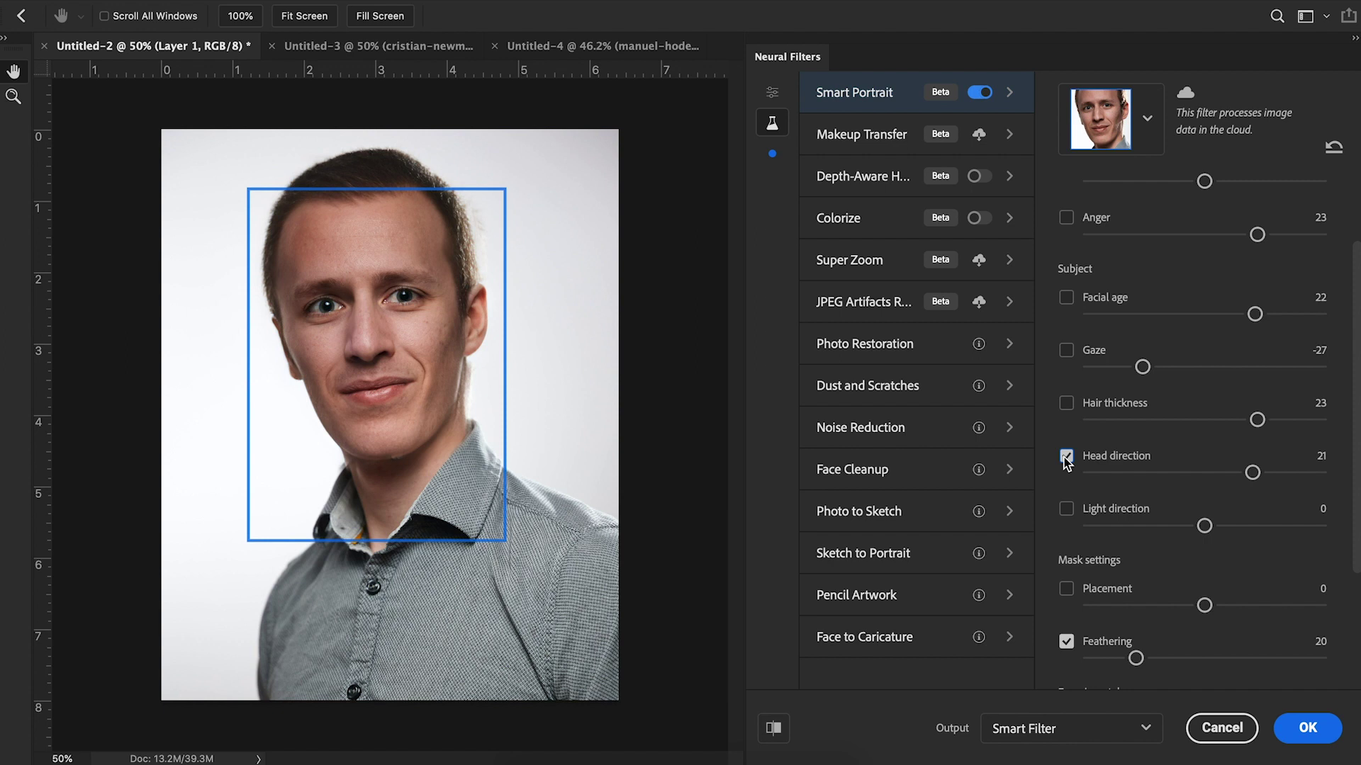
click(1109, 473)
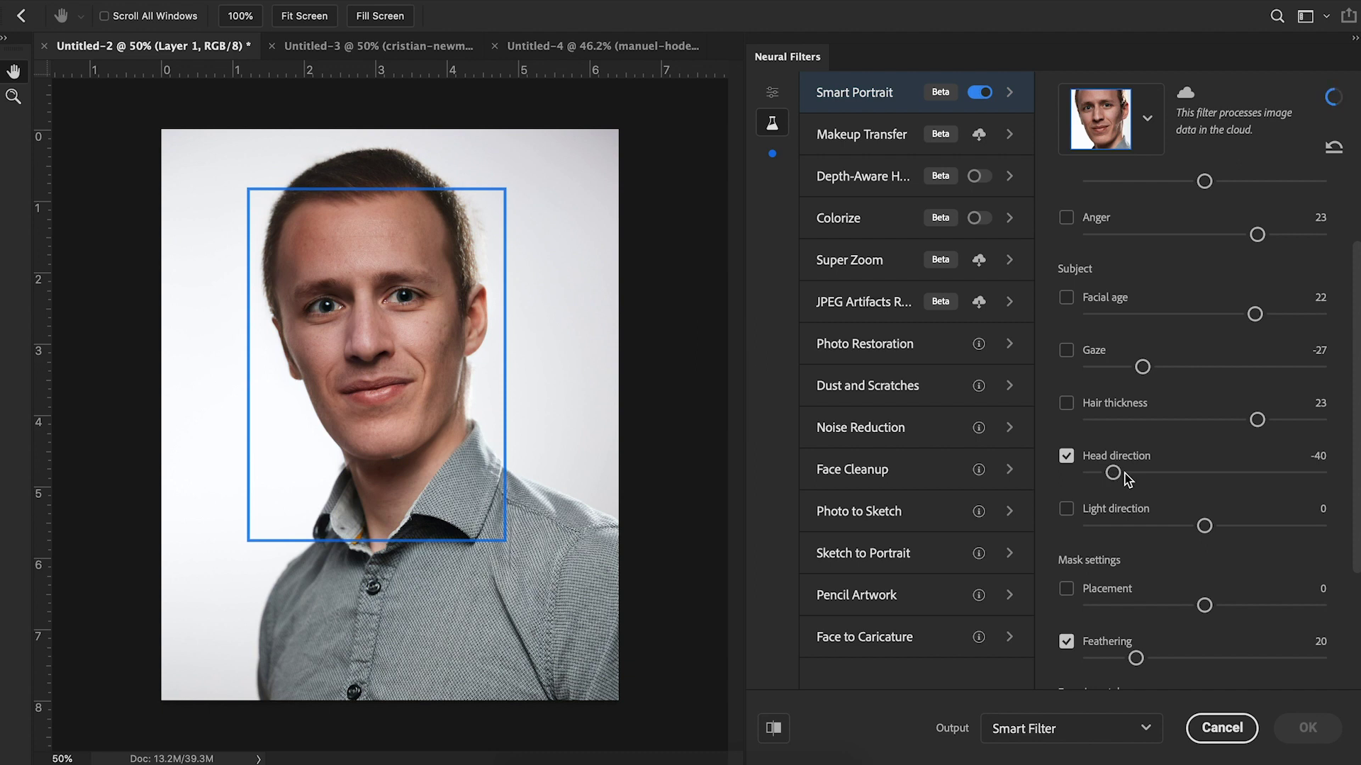
click(1132, 474)
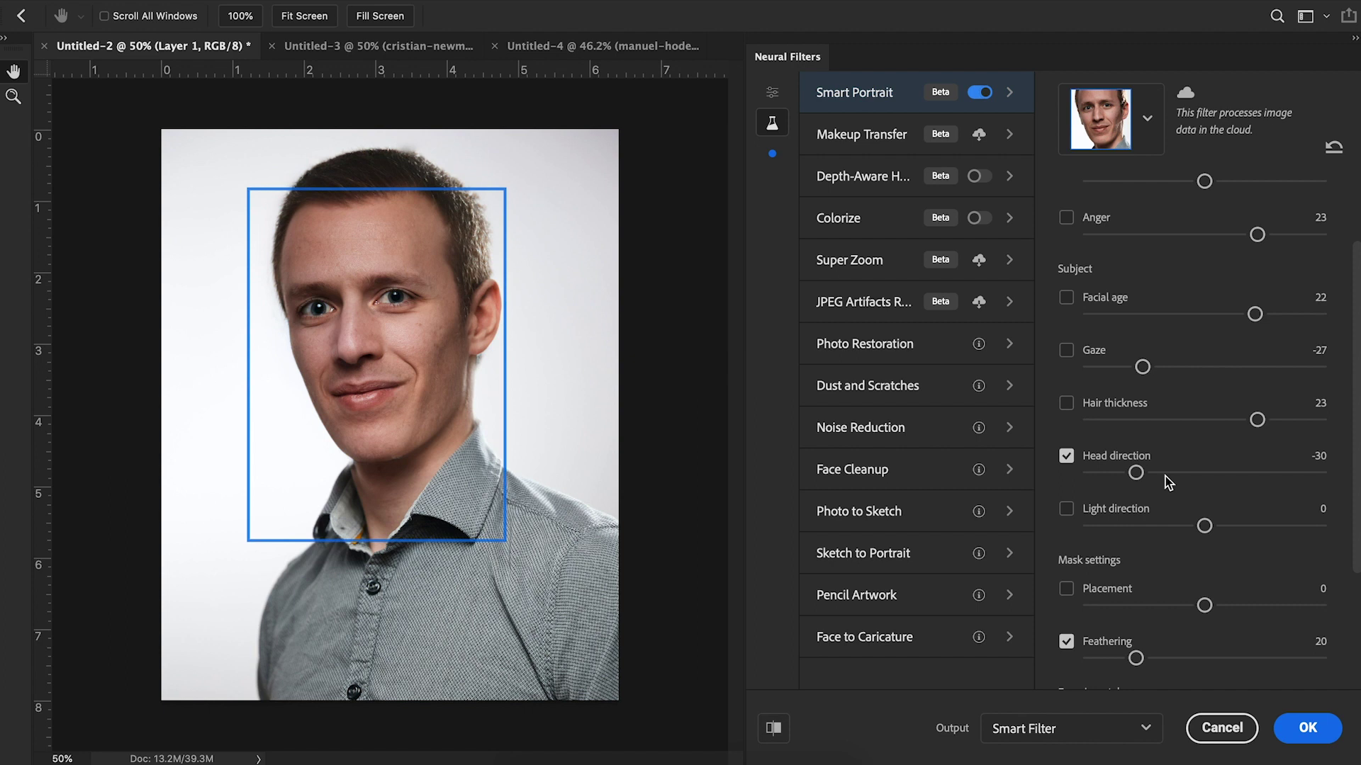
click(1063, 459)
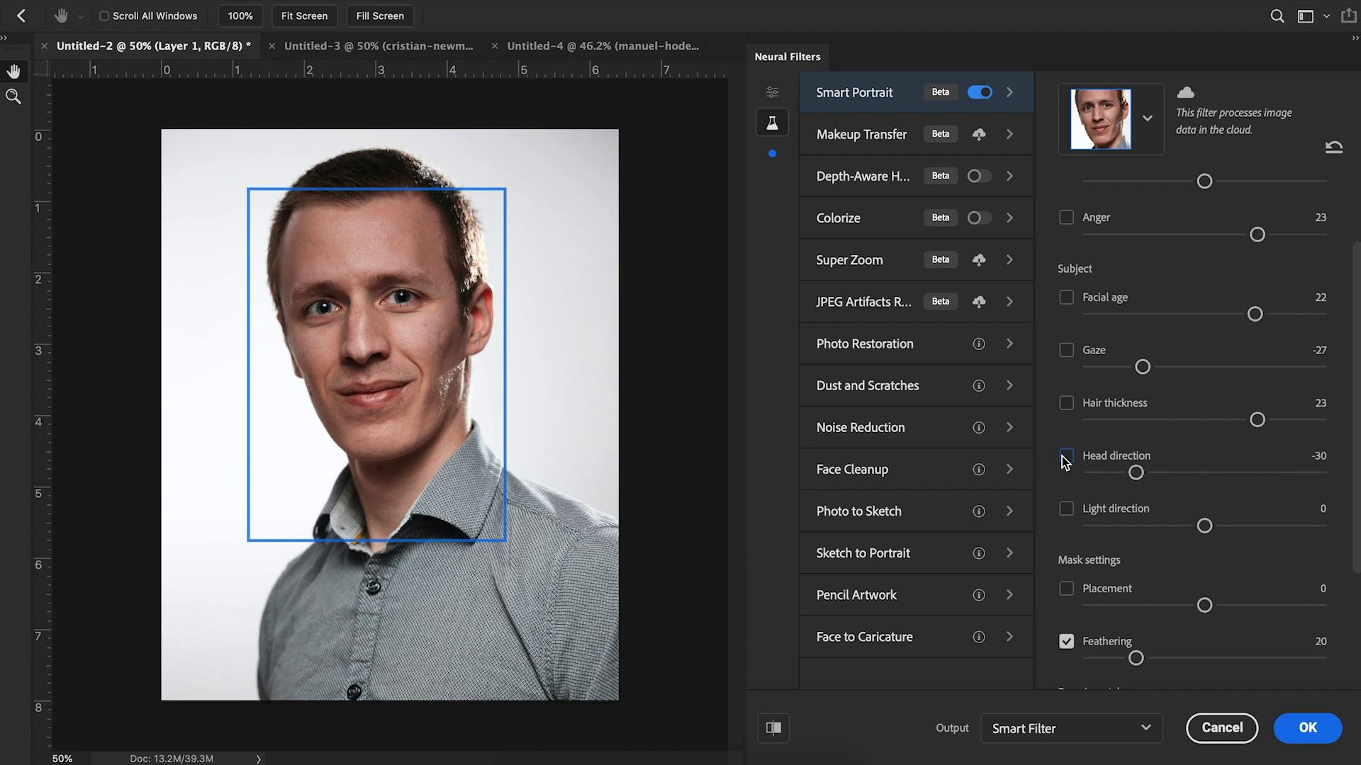
Enable Light direction and move it from 21 to -33, settling at -32.
click(1066, 511)
click(1262, 527)
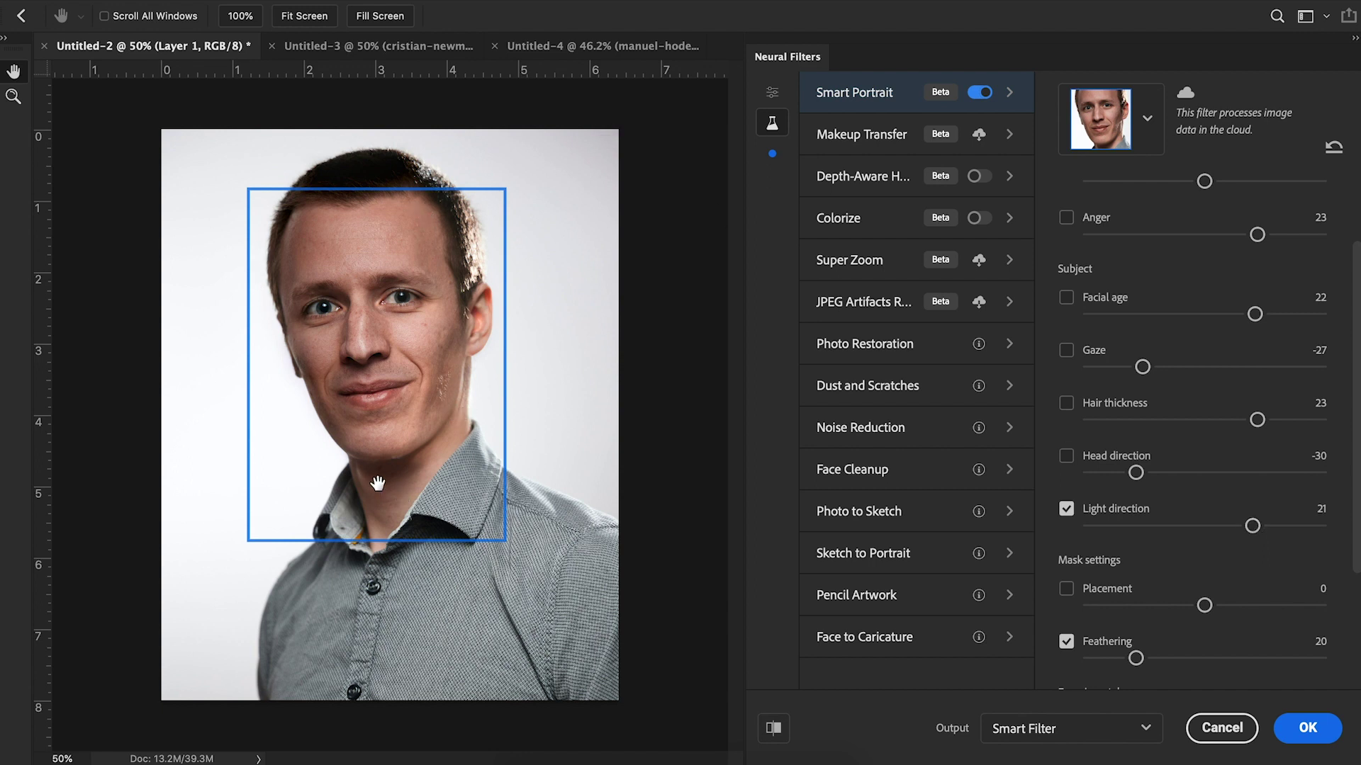
click(1127, 528)
drag(1125, 529, 1126, 531)
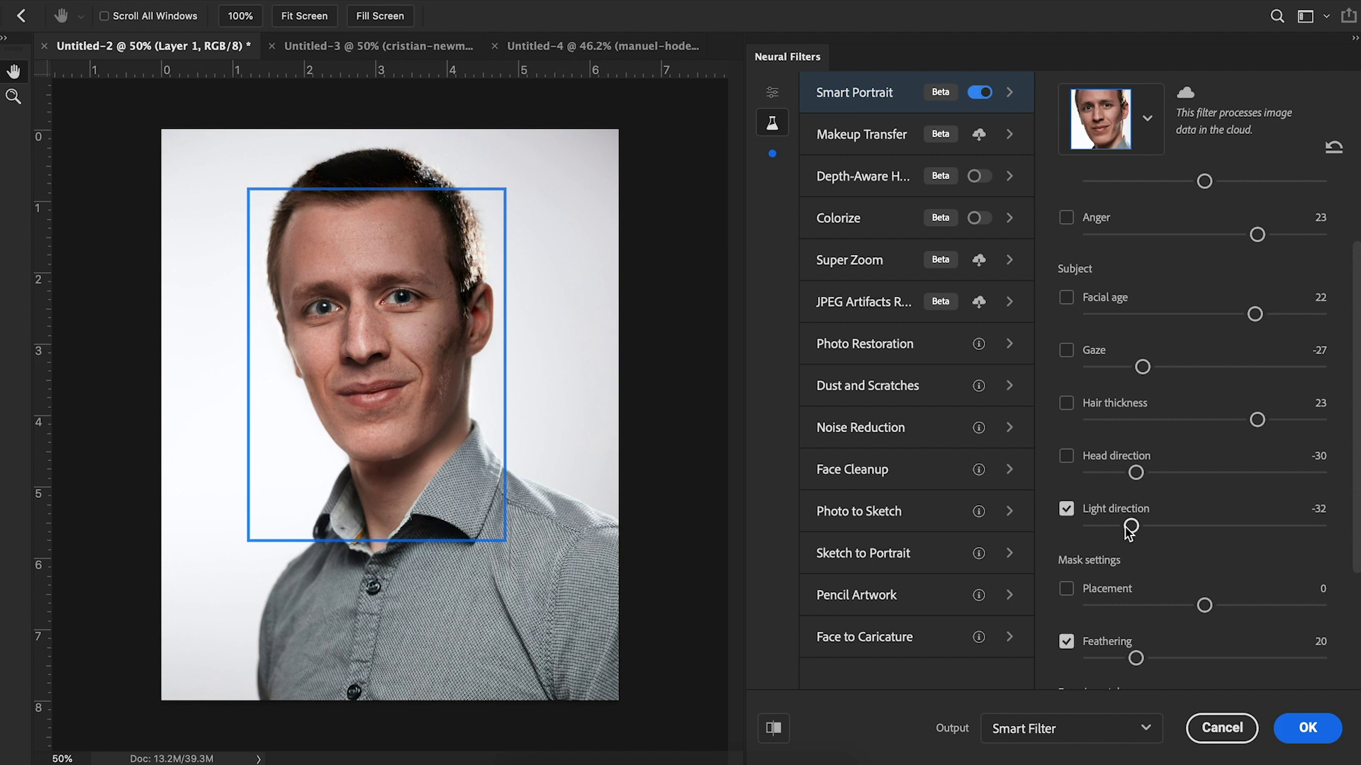
Cancel the Neural Filters changes and switch to the Untitled-3 elderly woman portrait.
scroll(1359, 417, down, 3)
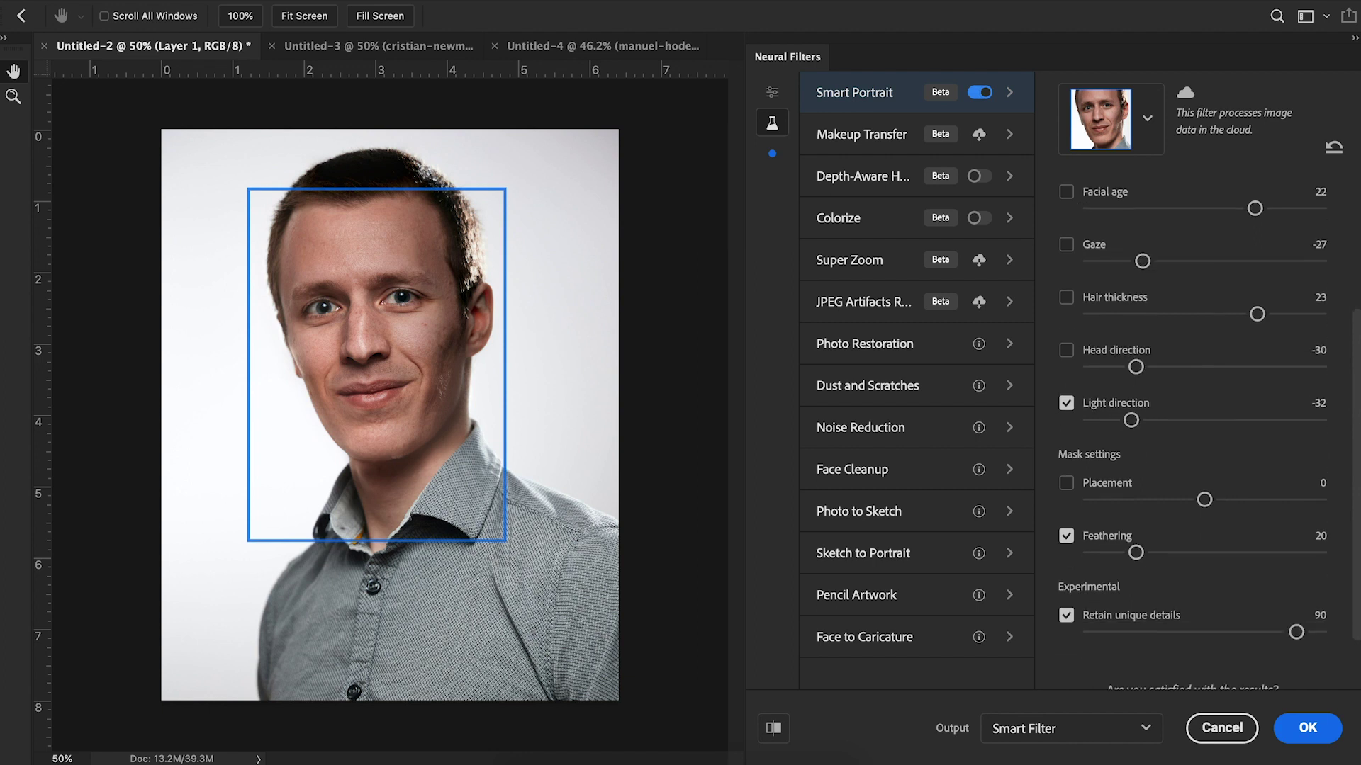
scroll(1338, 423, up, 3)
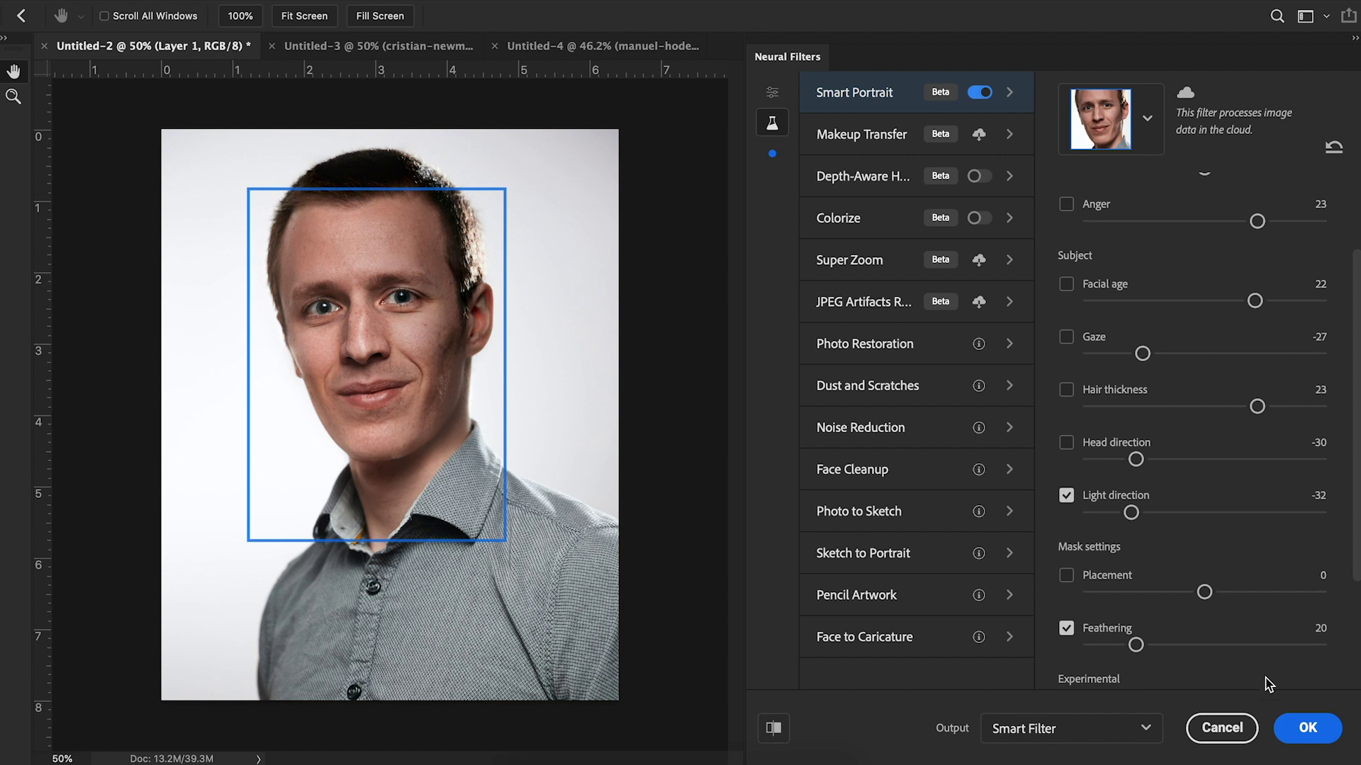
click(1229, 717)
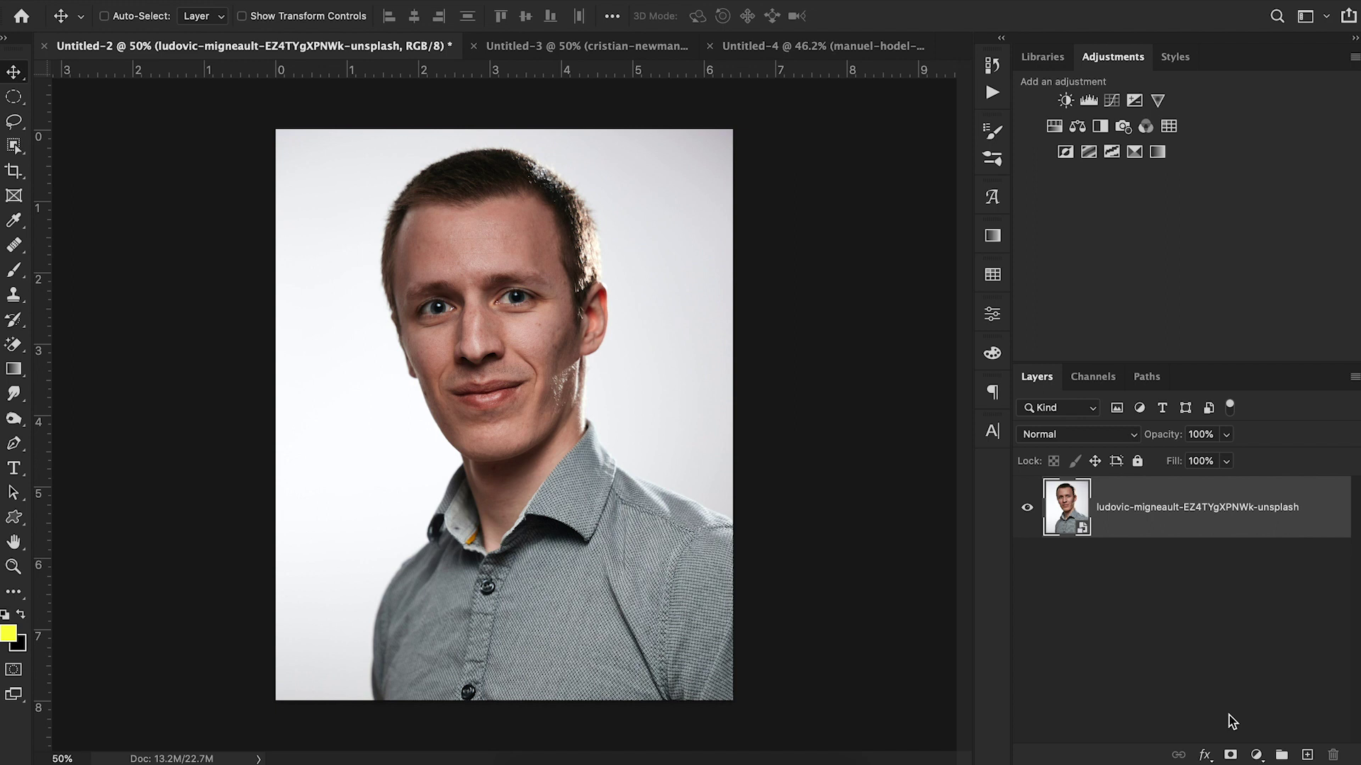
click(557, 49)
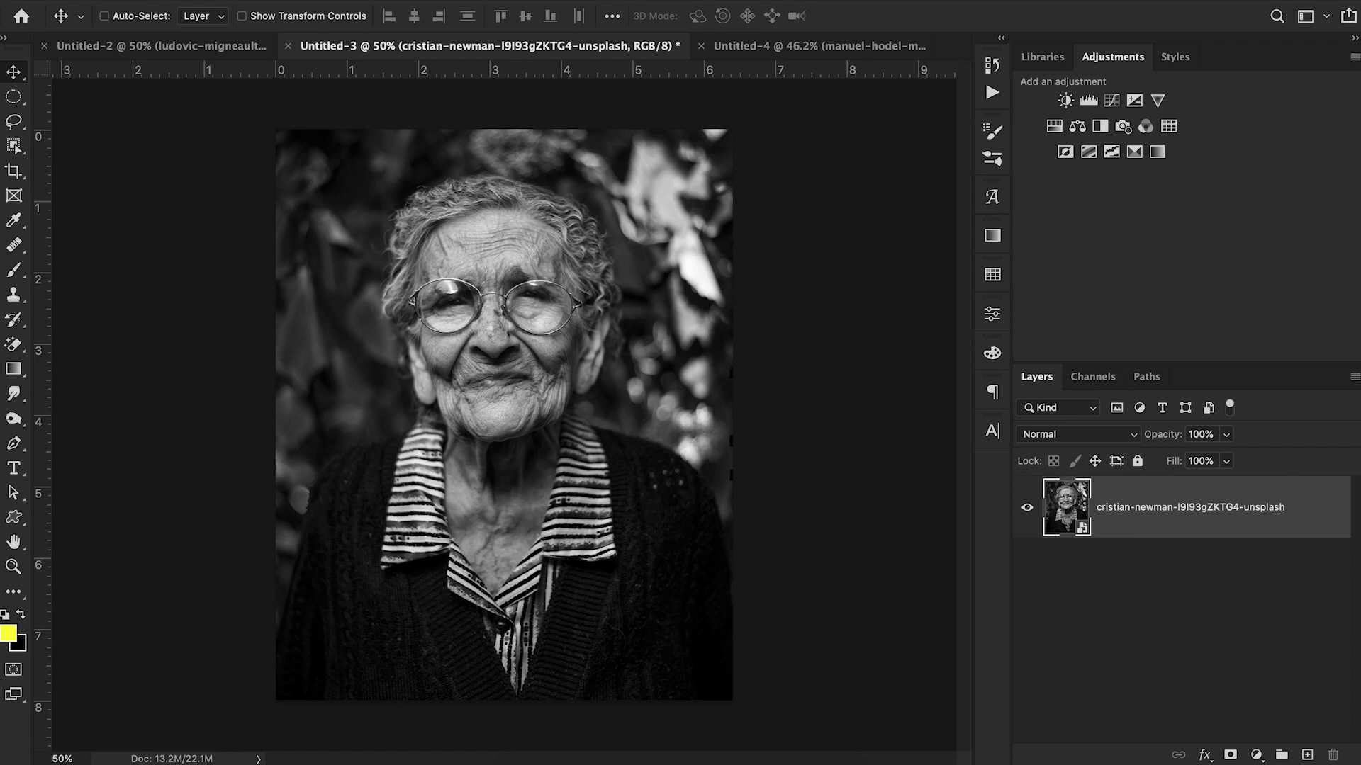
Open Neural Filters on the grandmother portrait and show the beta filters list.
click(433, 0)
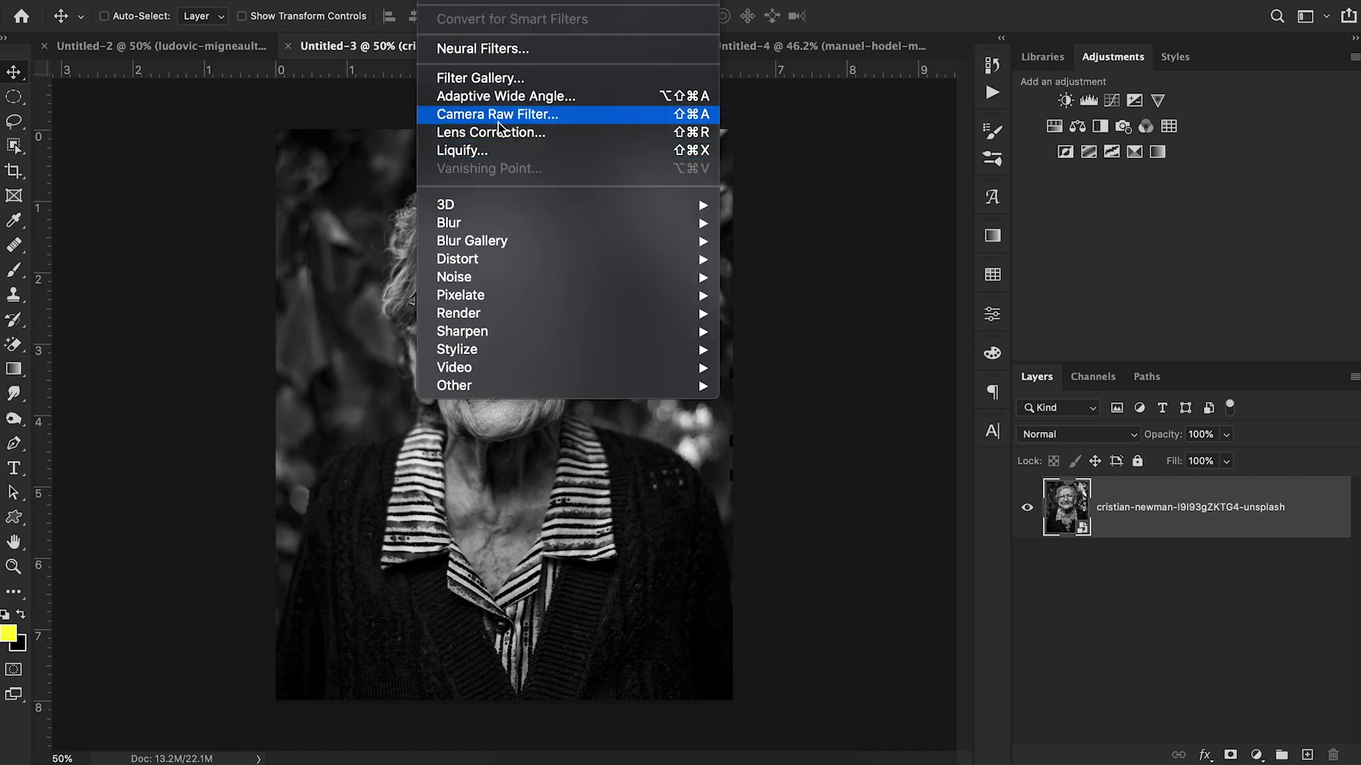
click(508, 51)
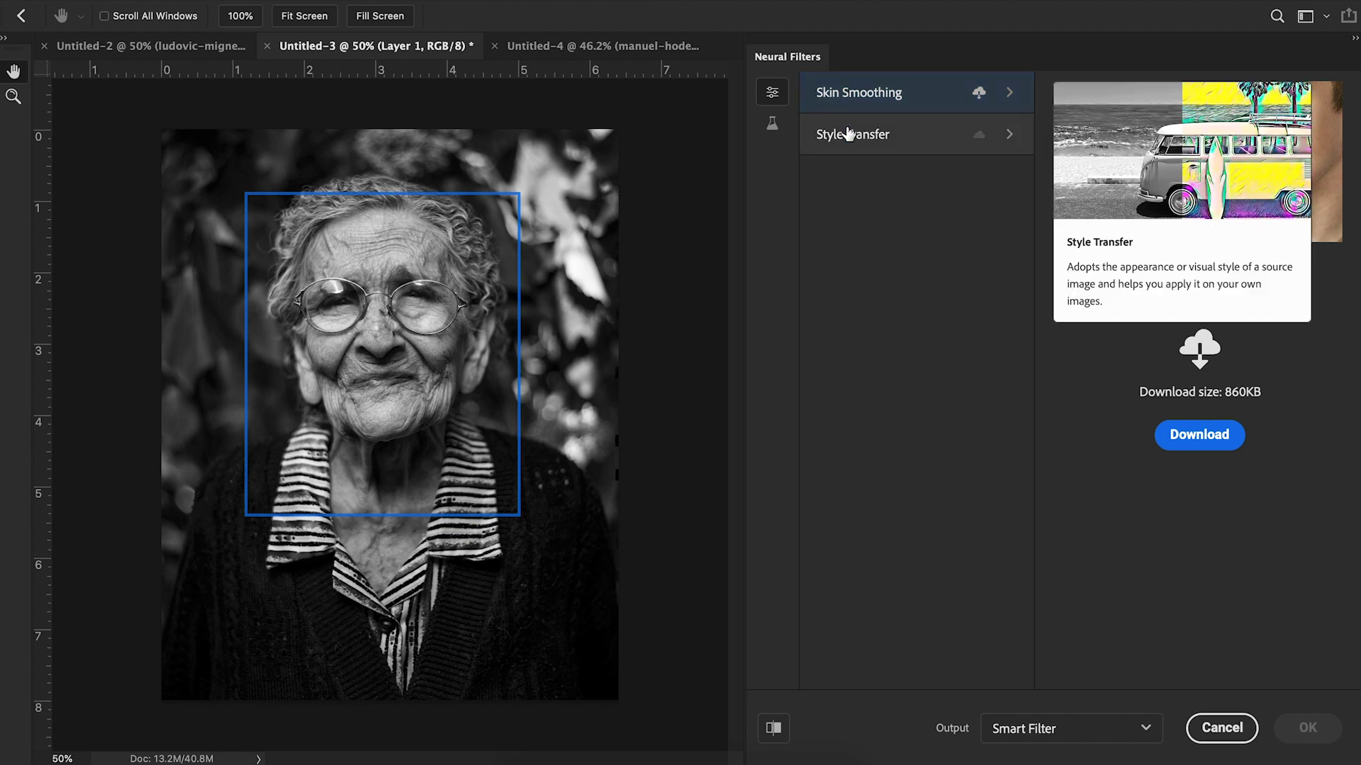
click(772, 125)
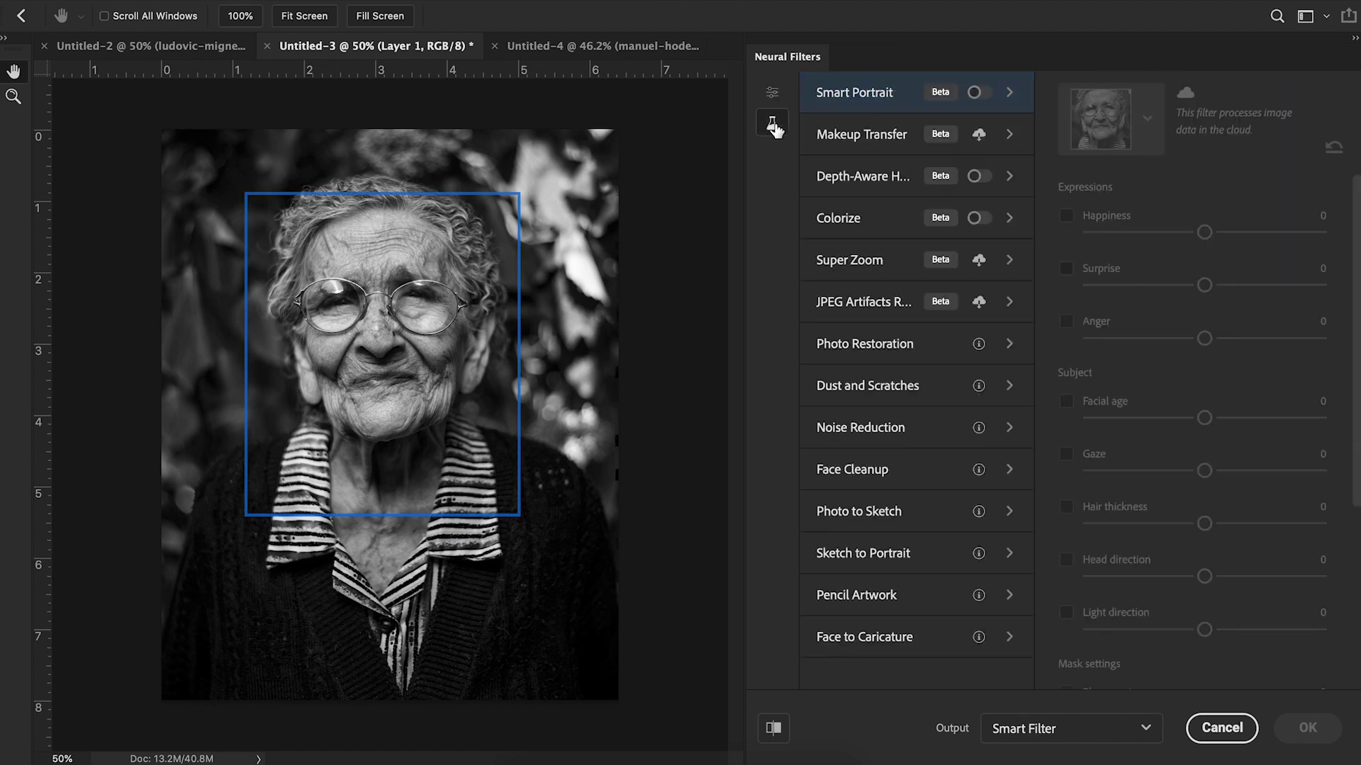
Turn on the Colorize neural filter for the grandmother portrait, then view Super Zoom's details.
click(851, 216)
mouse_move(853, 218)
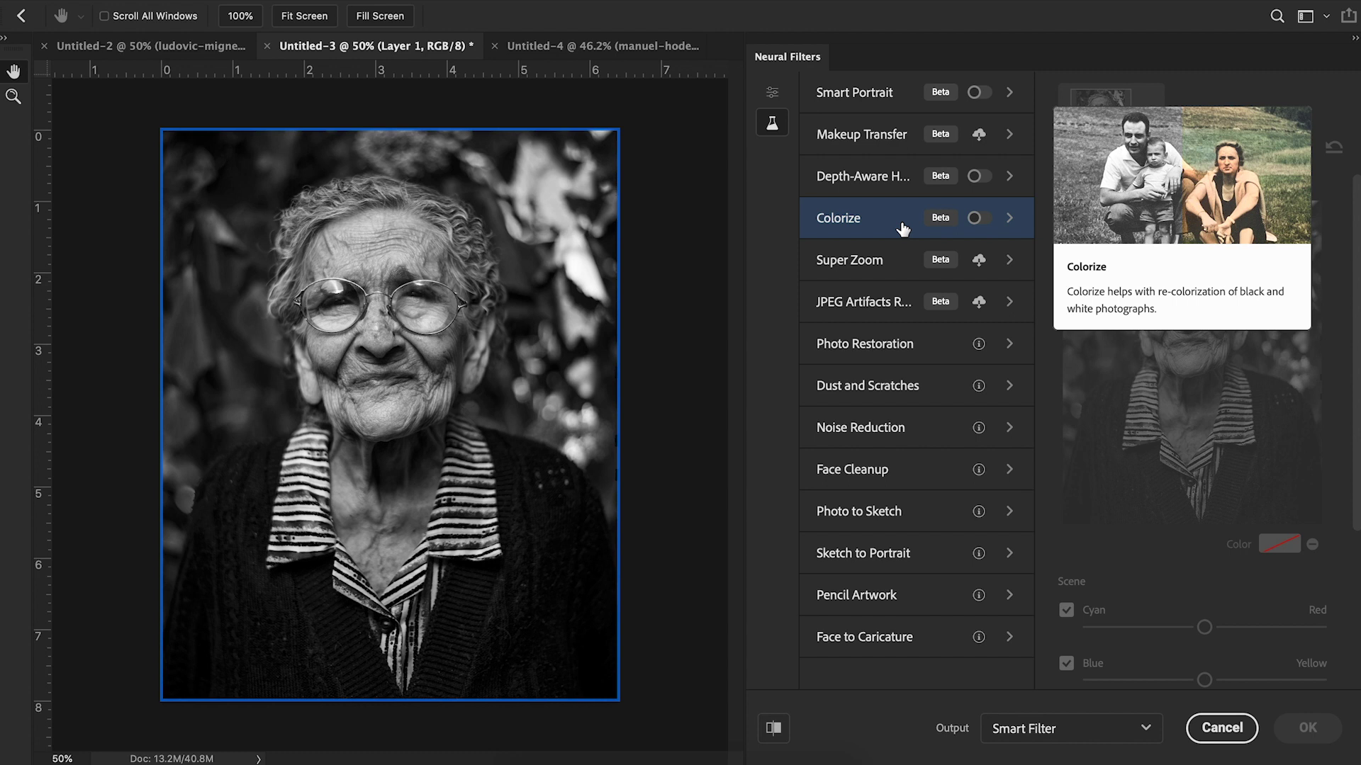
click(979, 219)
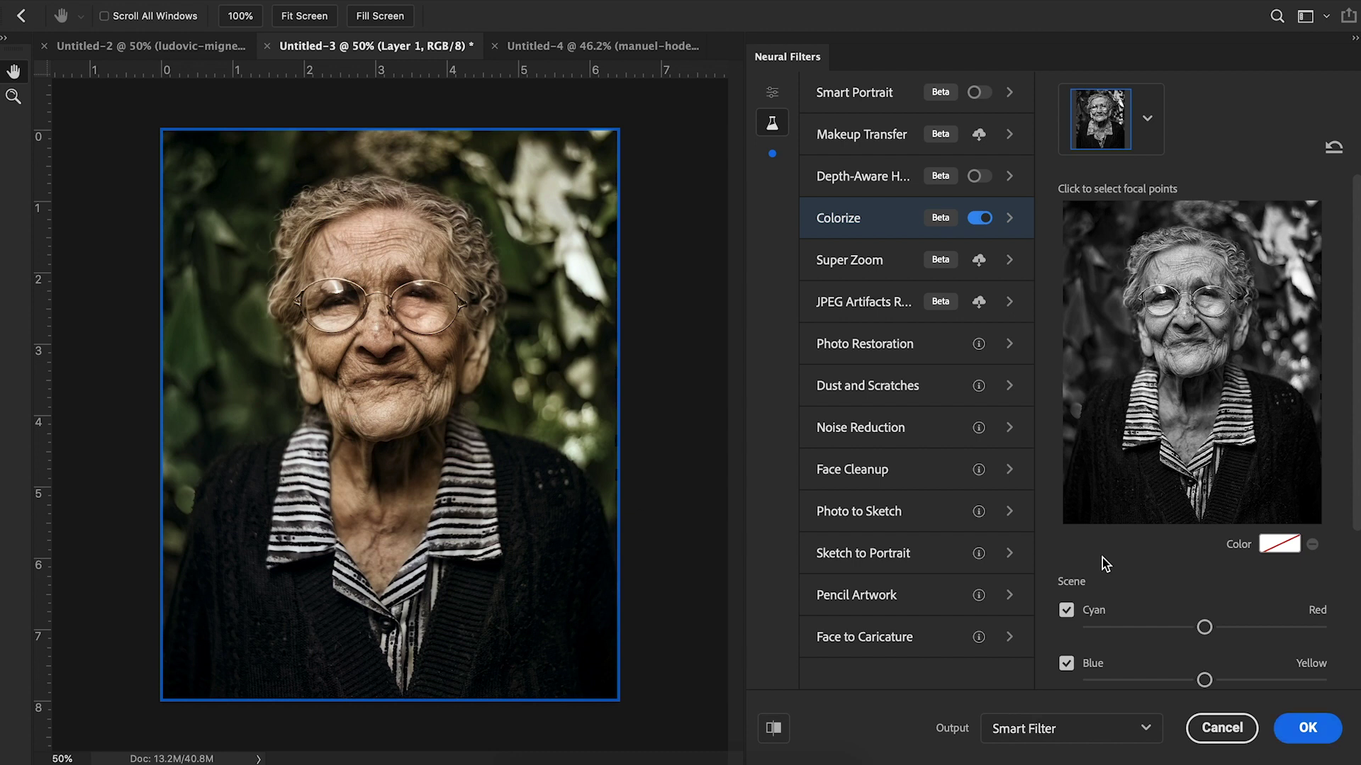
click(859, 262)
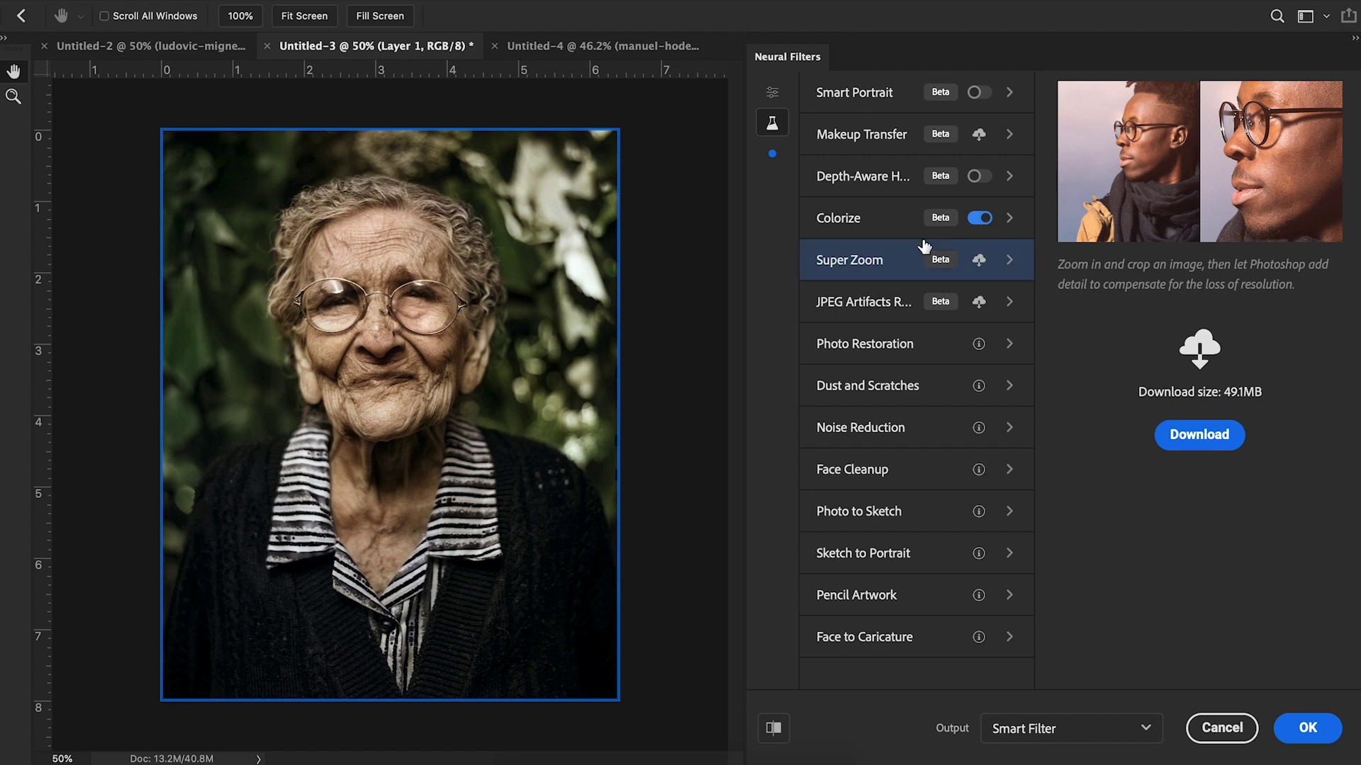
Read the filters from JPEG Artifacts Removal to Face to Caricature, then cancel Neural Filters.
click(859, 306)
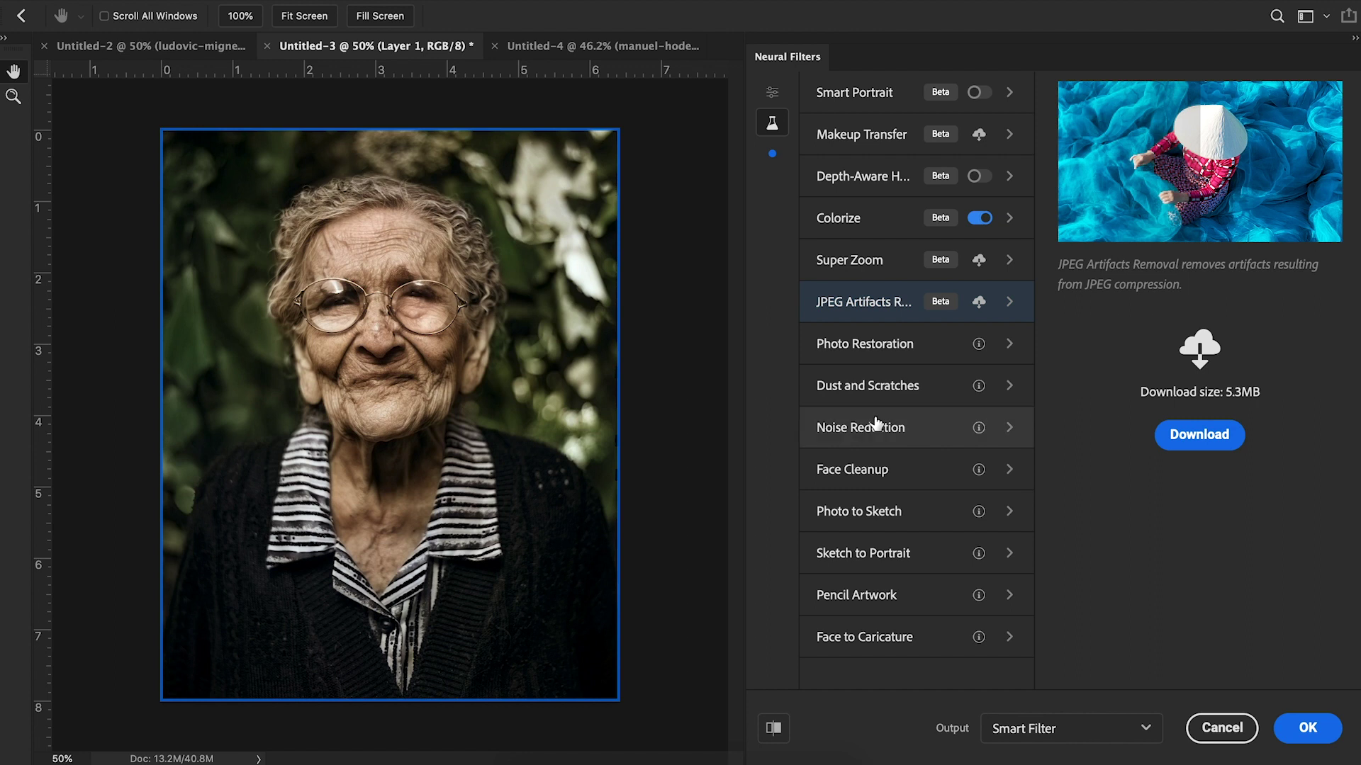
click(854, 345)
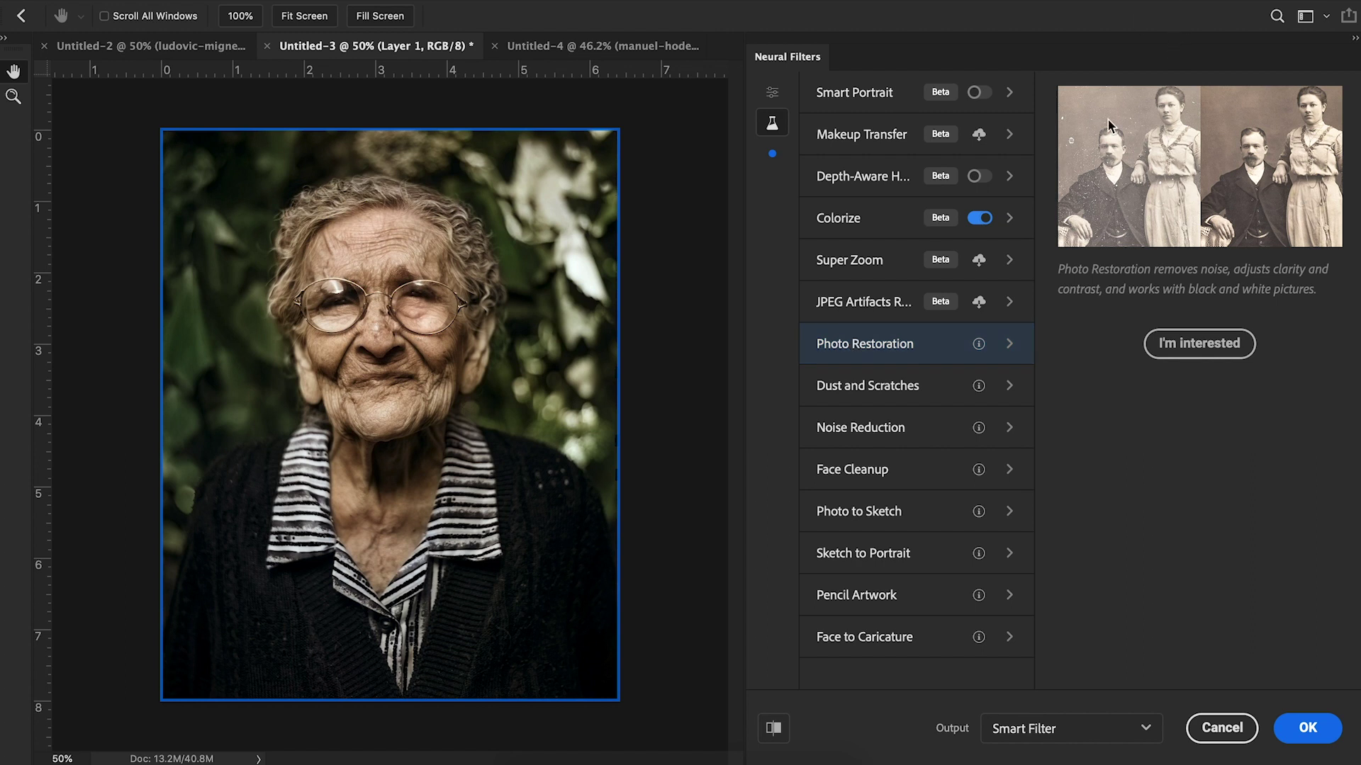
click(869, 387)
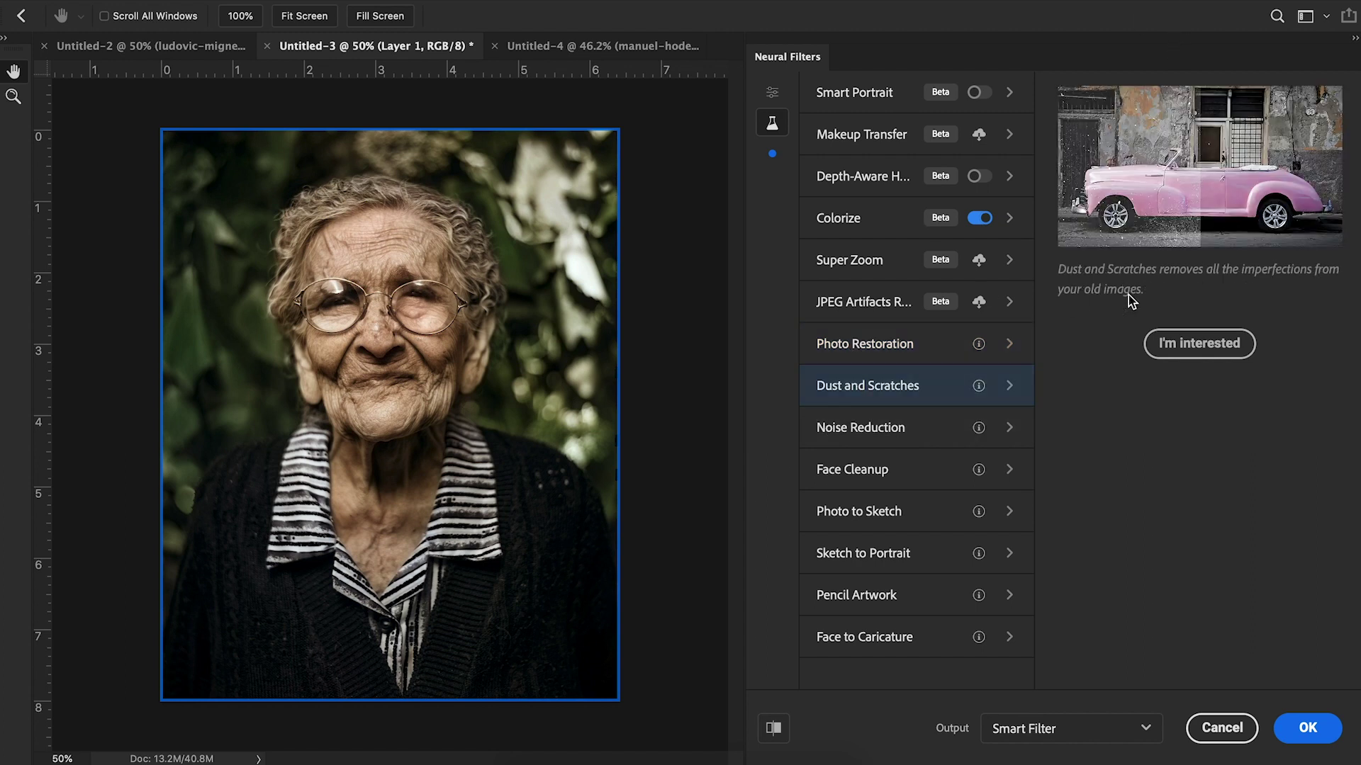
click(883, 440)
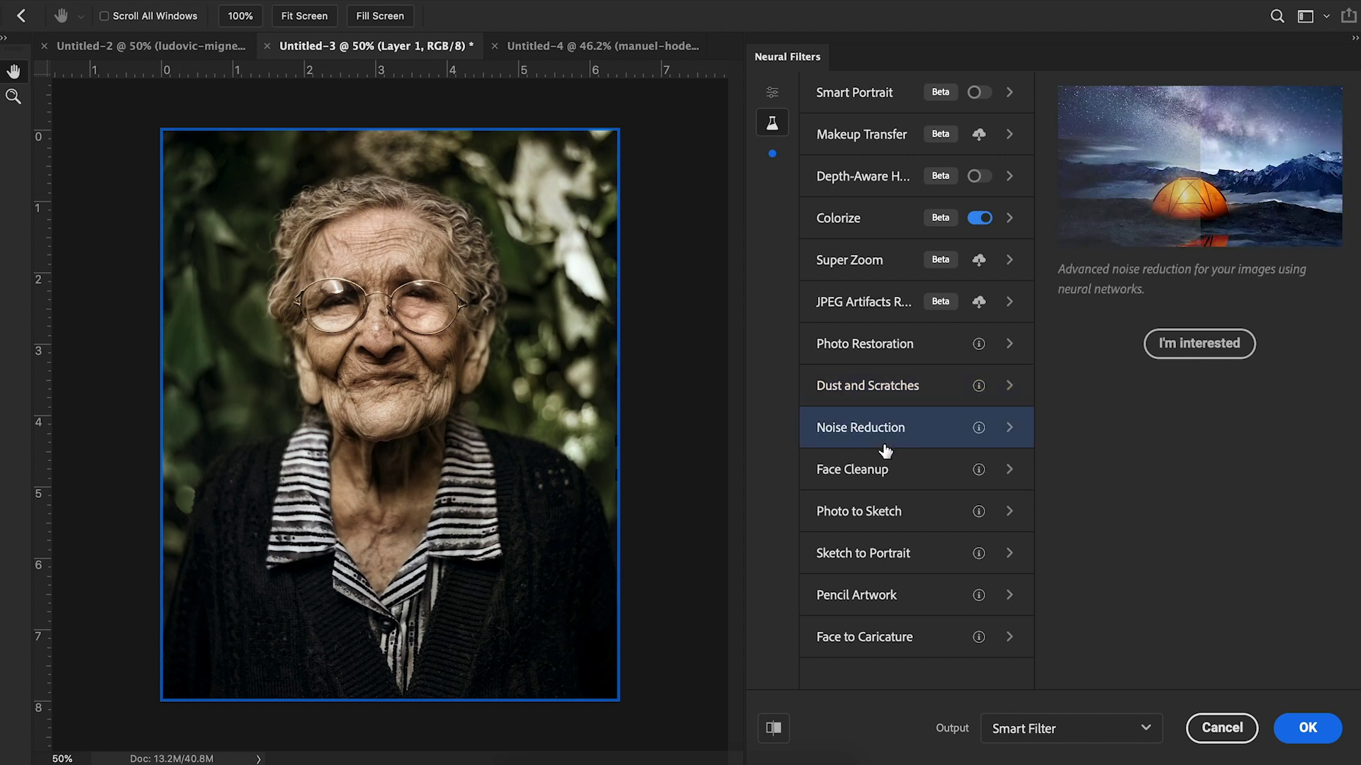
click(880, 476)
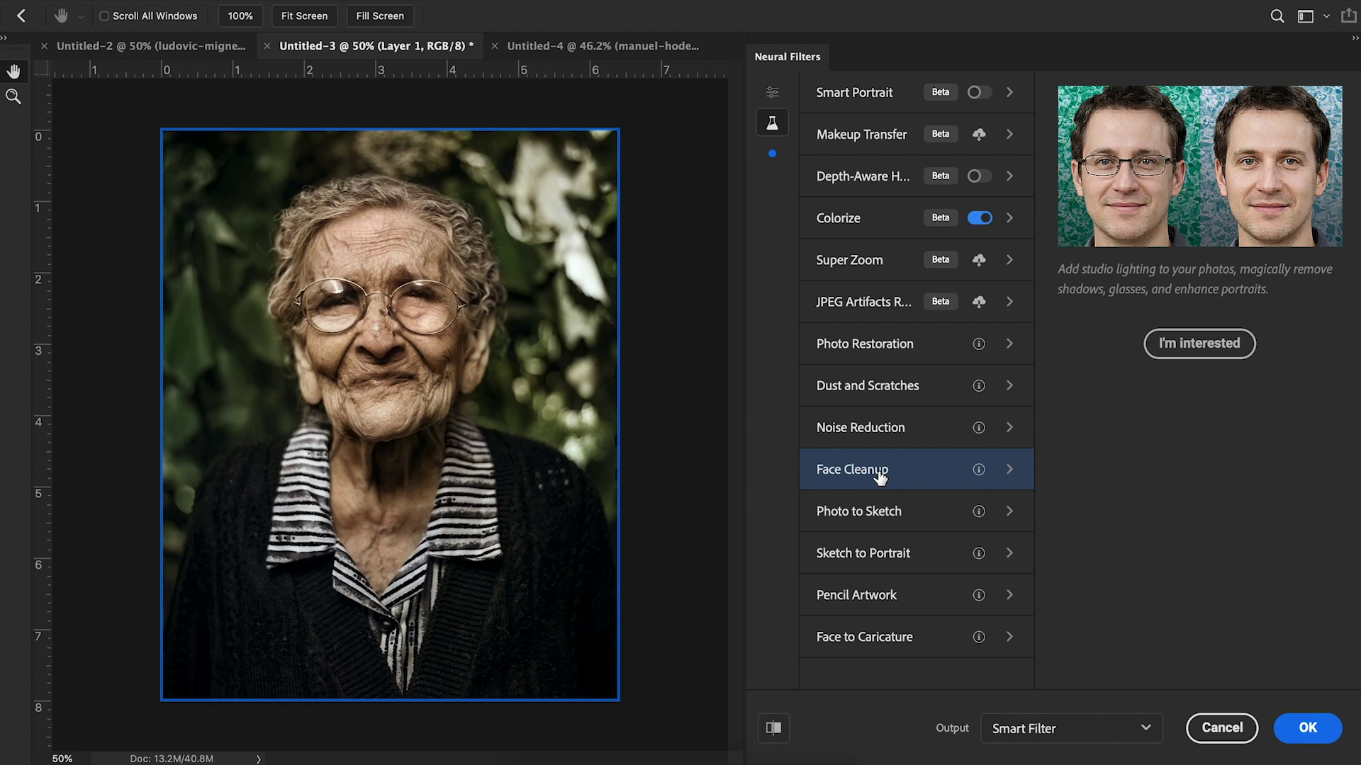
click(871, 522)
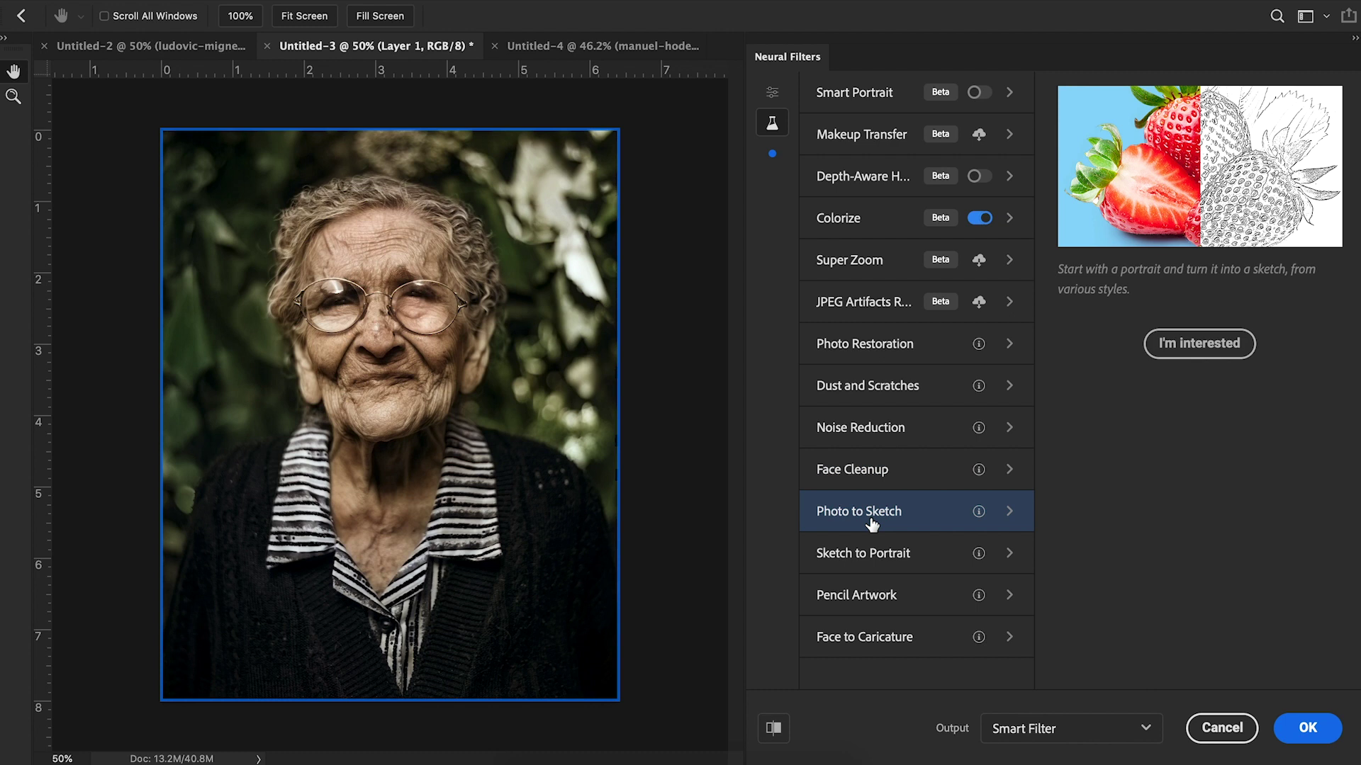
click(867, 556)
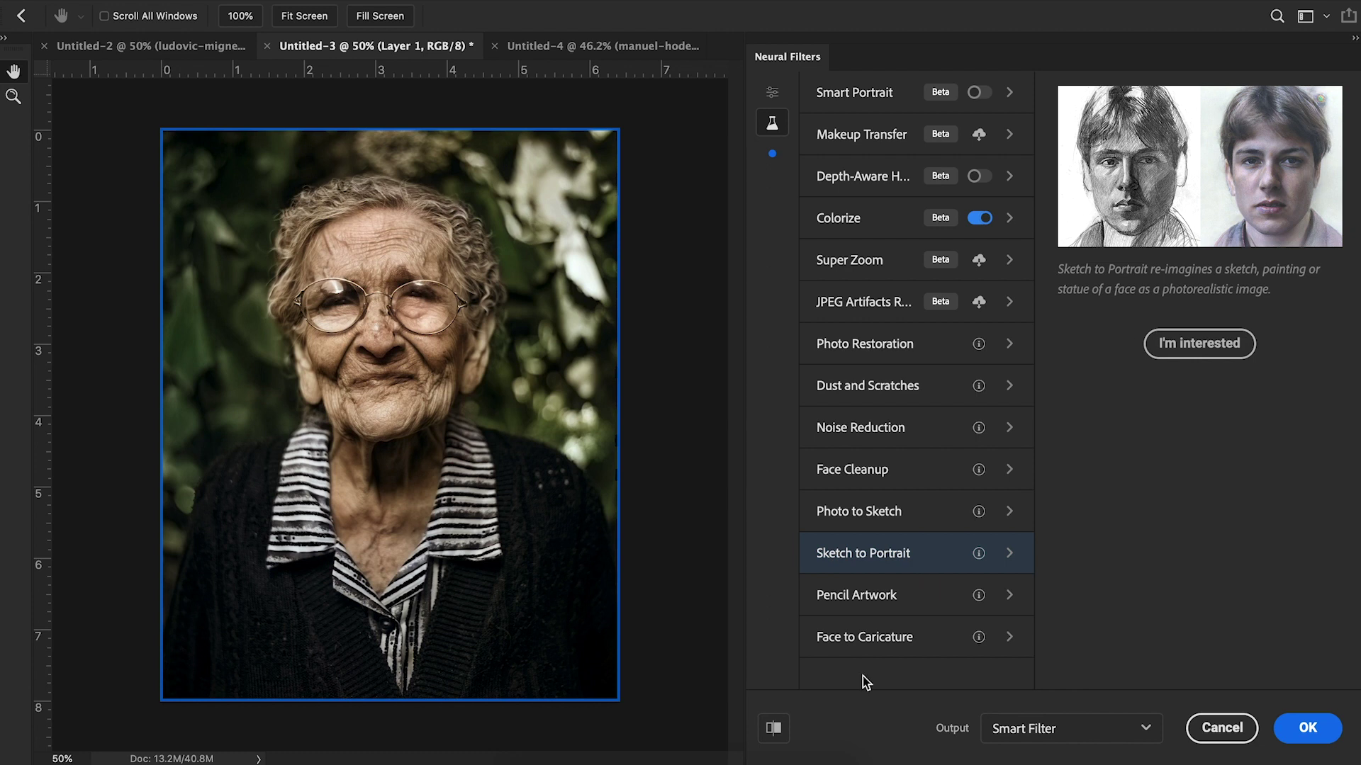
click(886, 595)
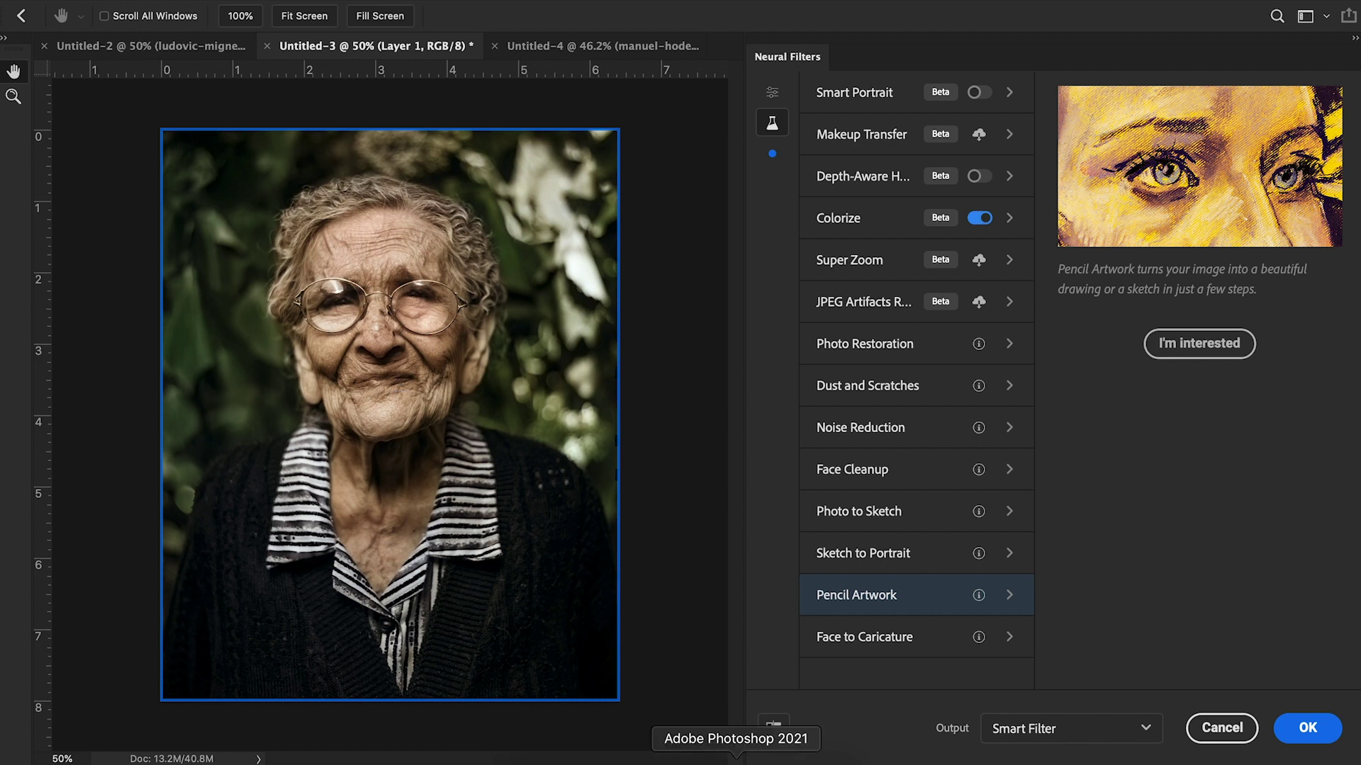
click(864, 657)
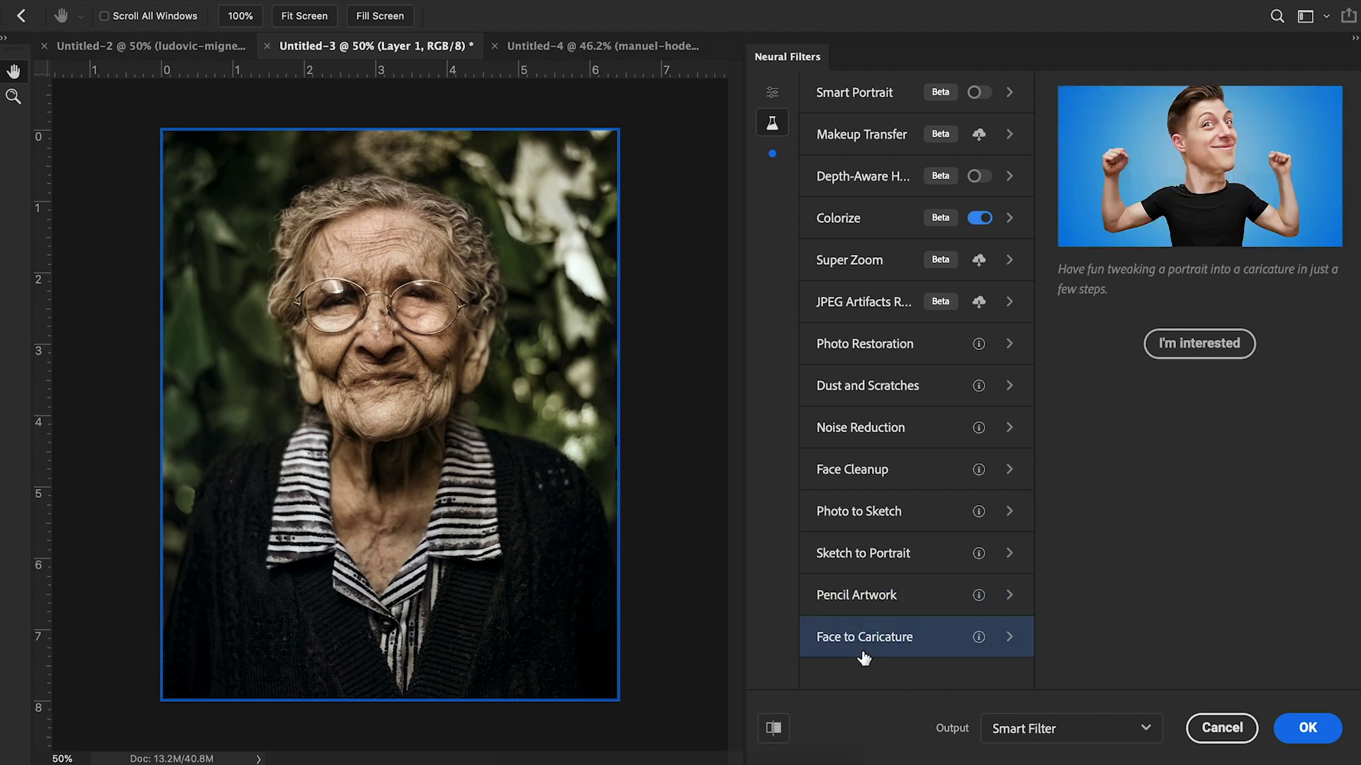
click(1214, 730)
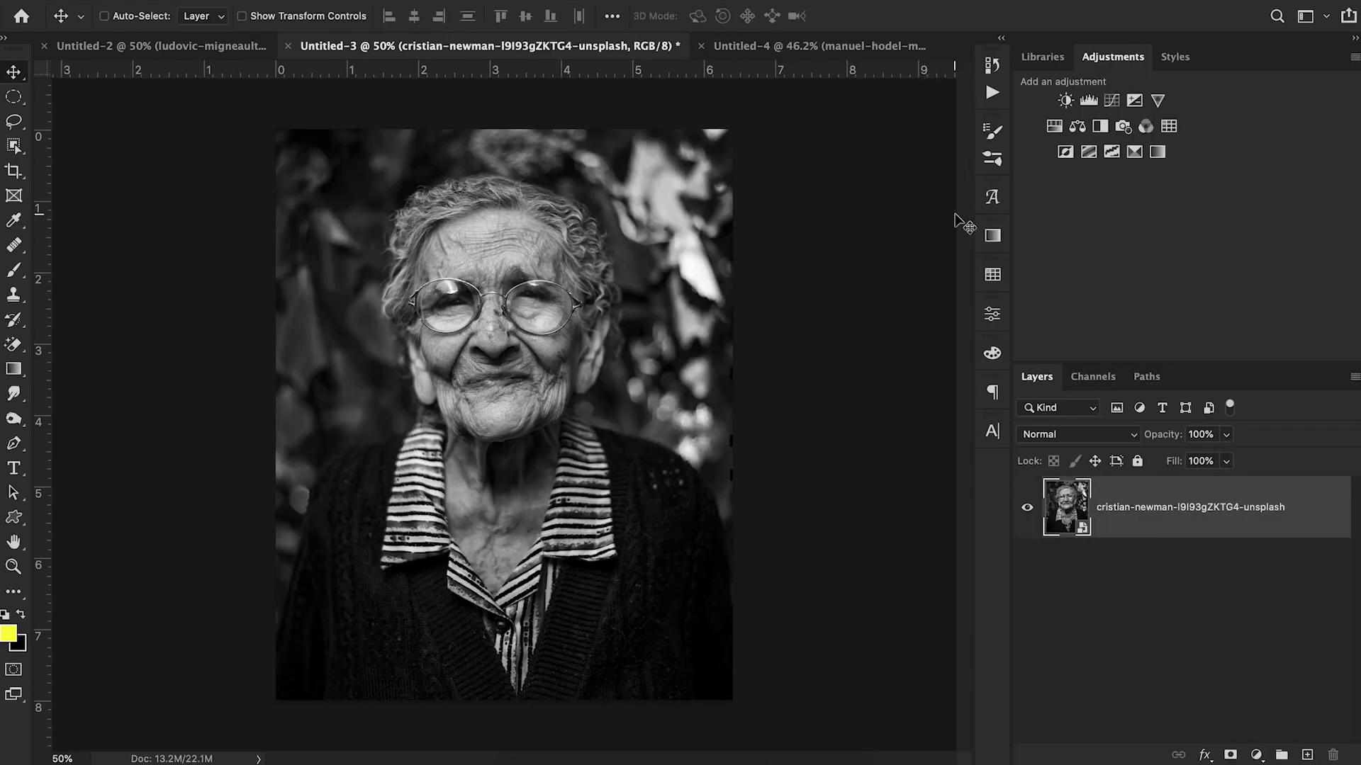
Switch to the Untitled-4 mountain photo document and bring up the Edit menu.
click(844, 50)
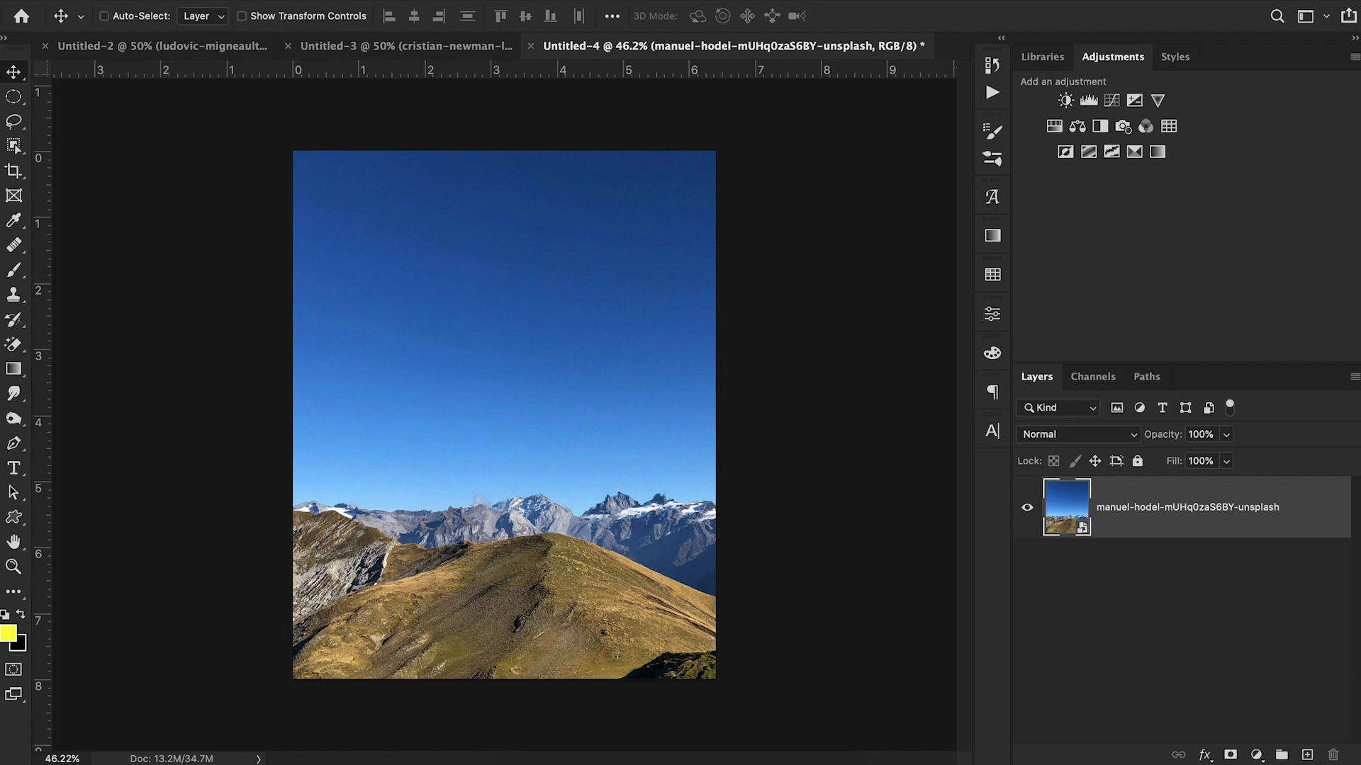
click(228, 1)
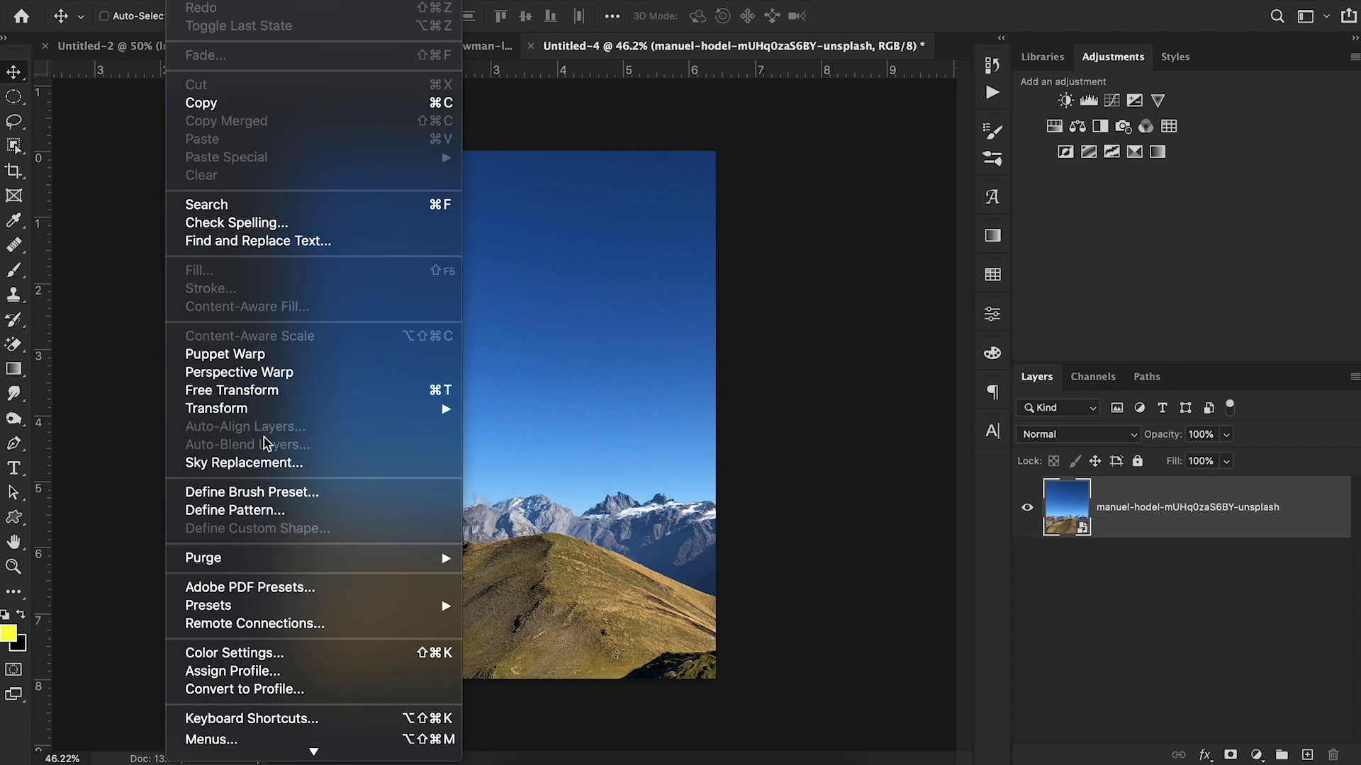
Start Sky Replacement and preview the puffy-cloud blue sky and cirrocumulus sky presets.
click(268, 464)
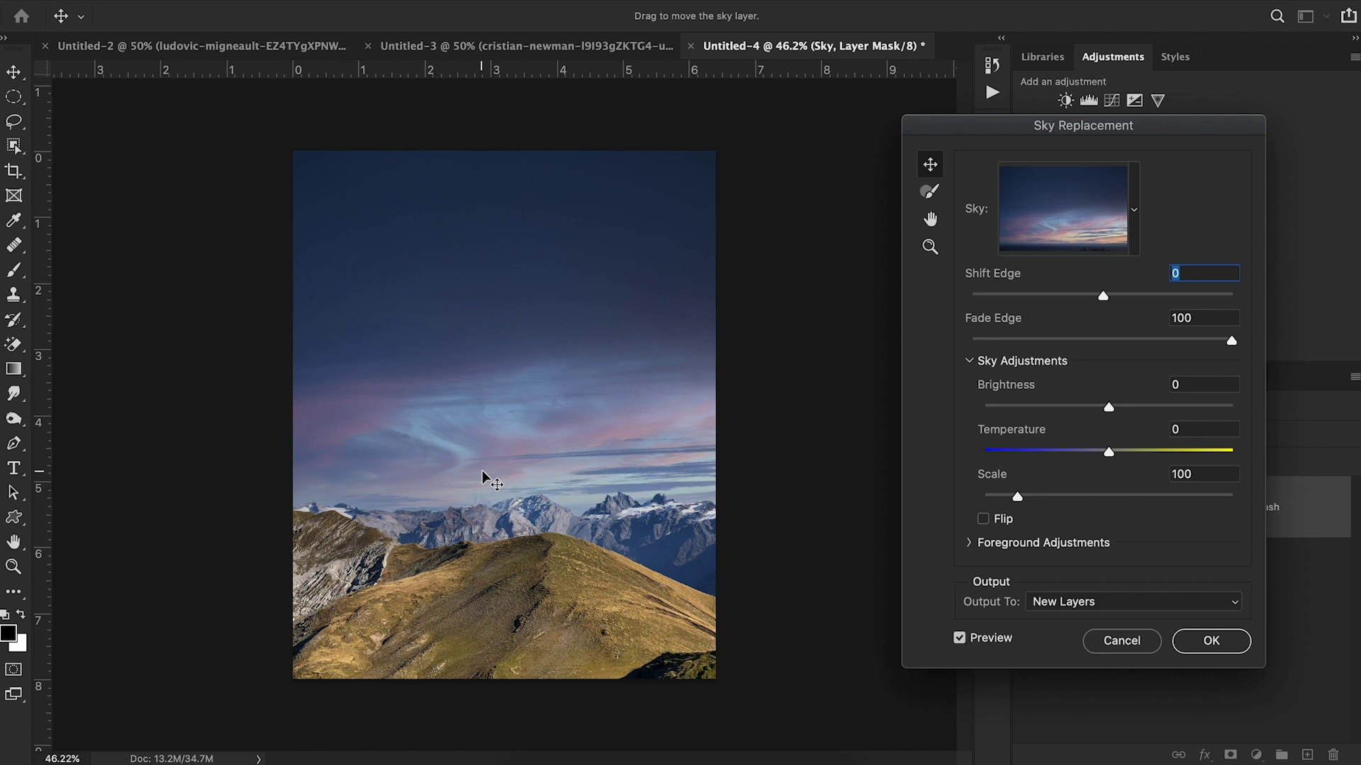
click(1134, 213)
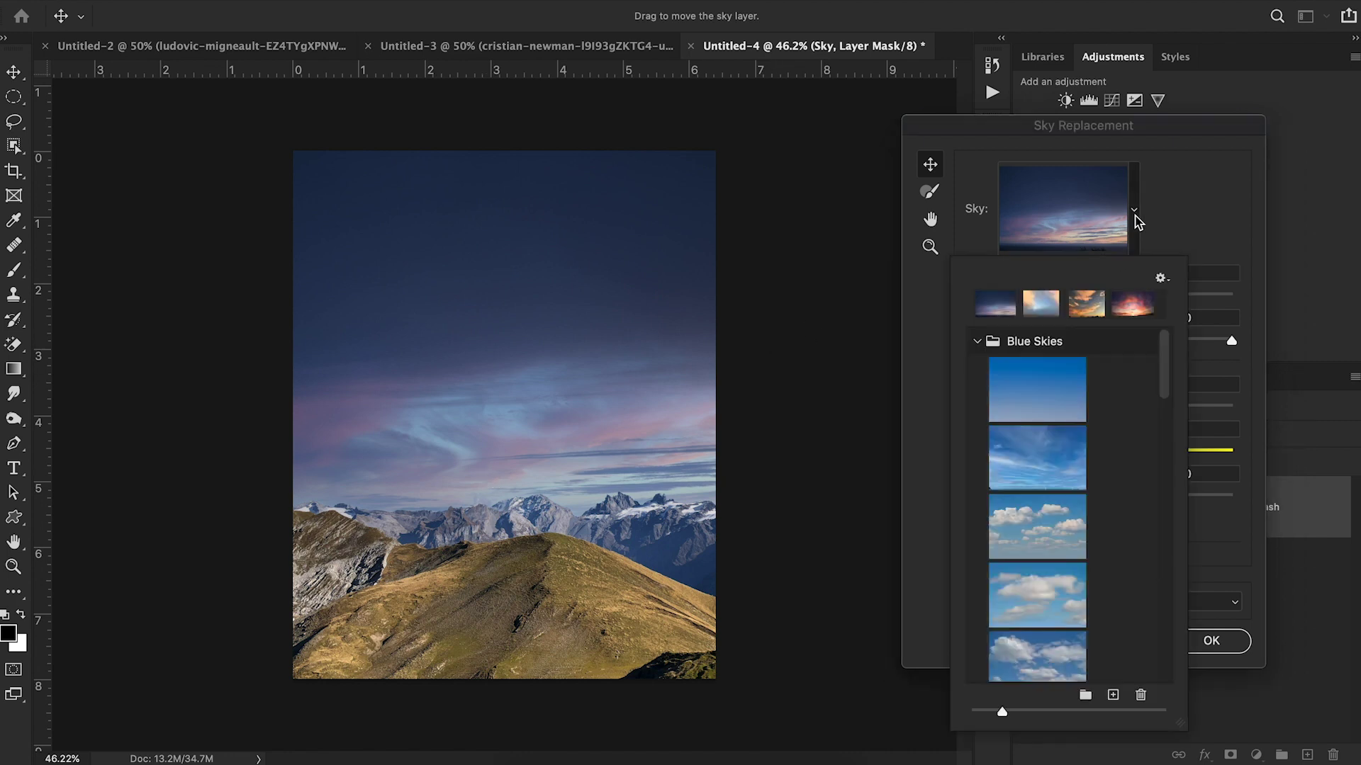
scroll(1070, 475, down, 3)
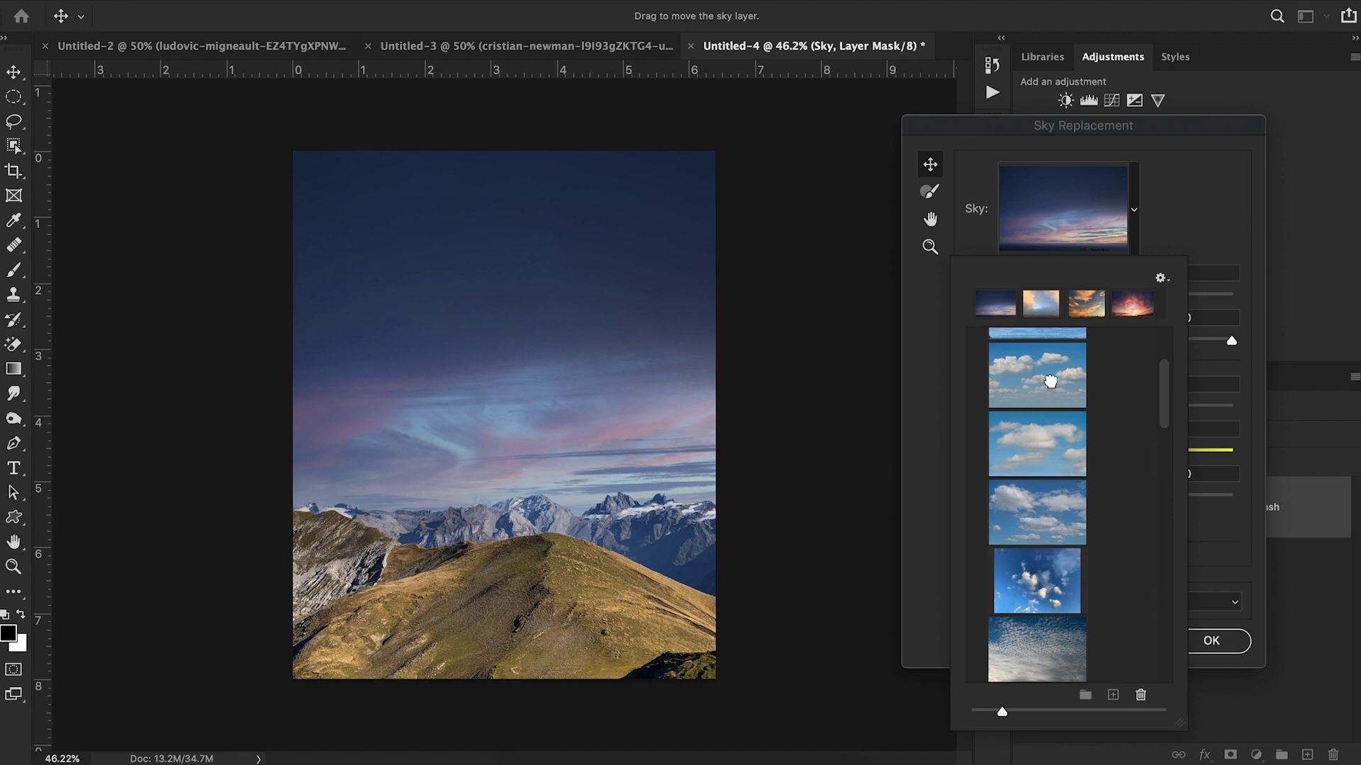
click(1054, 386)
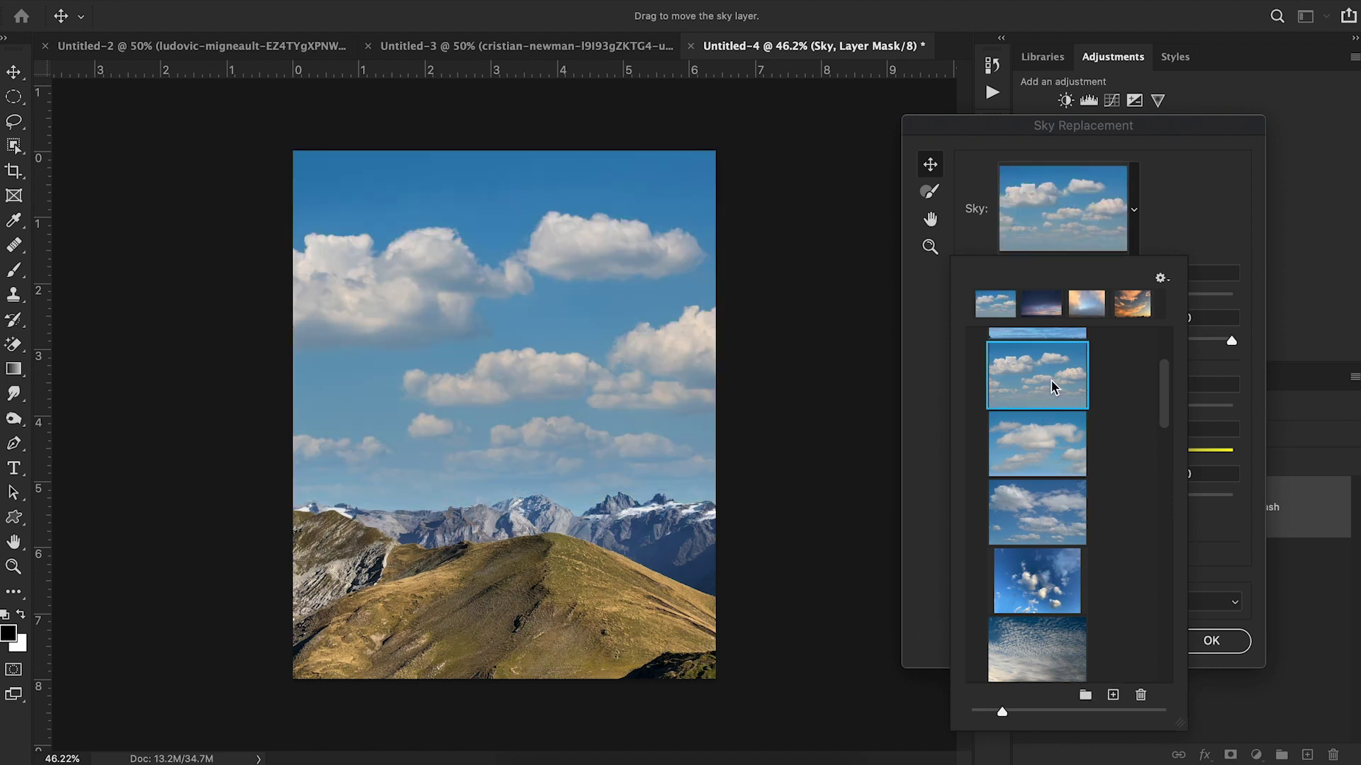
scroll(1048, 425, down, 1)
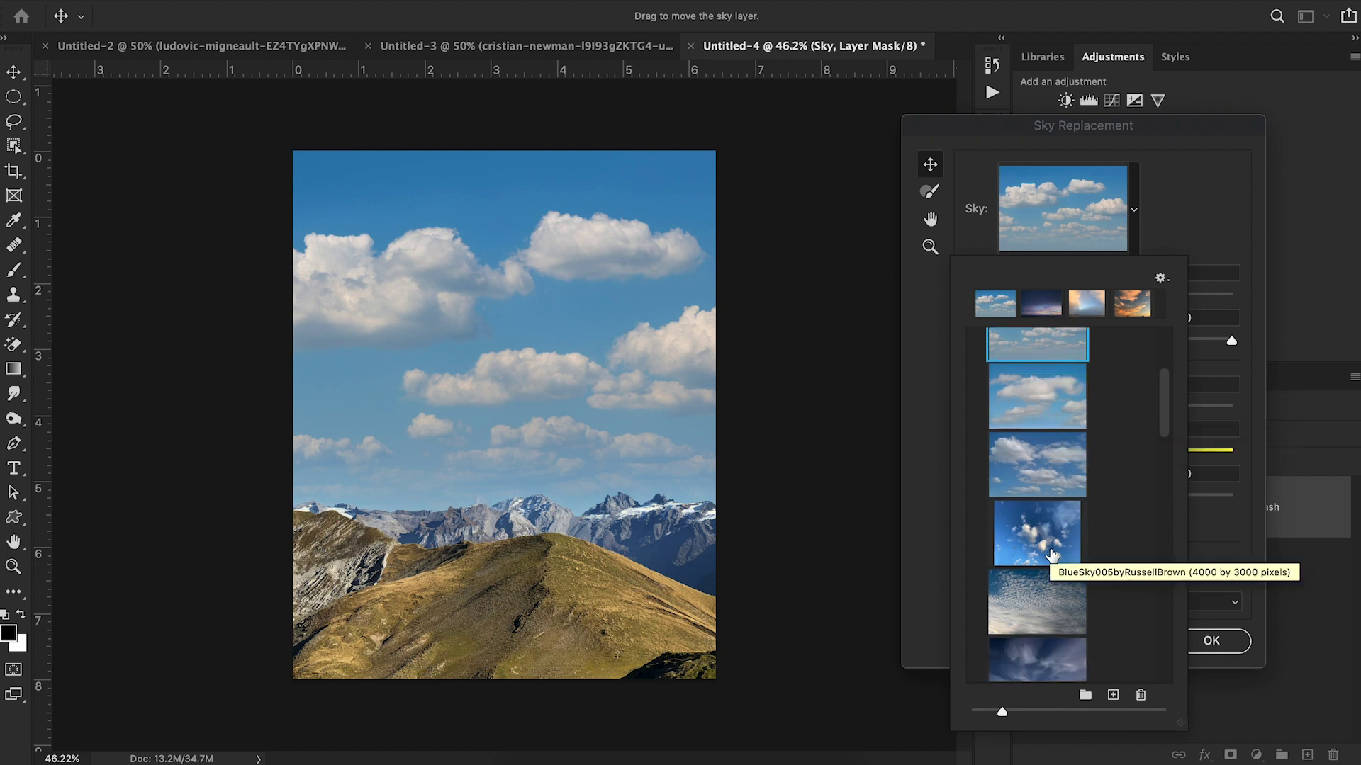
click(1047, 610)
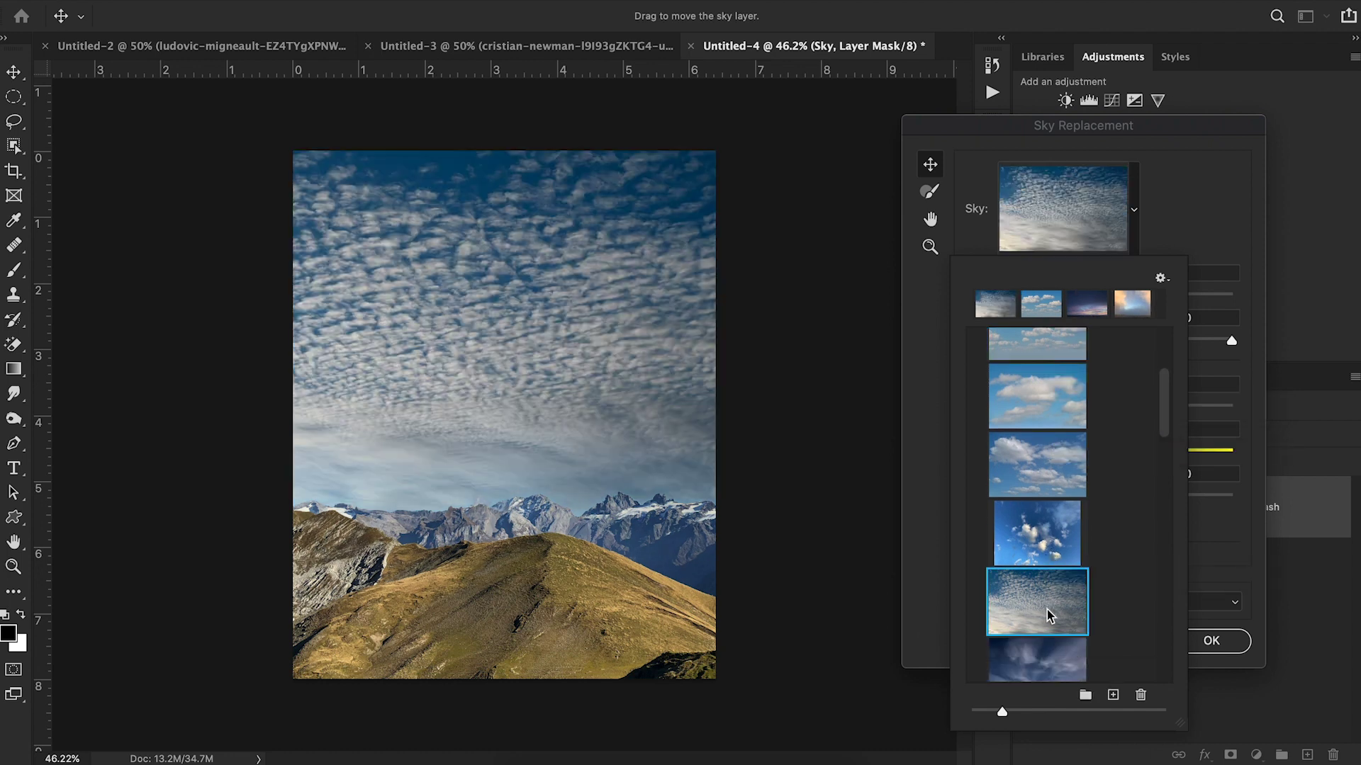
Try the red and orange sunset skies, then pick and apply the Spectacular rainbow sky.
scroll(1048, 609, down, 5)
scroll(1048, 610, down, 3)
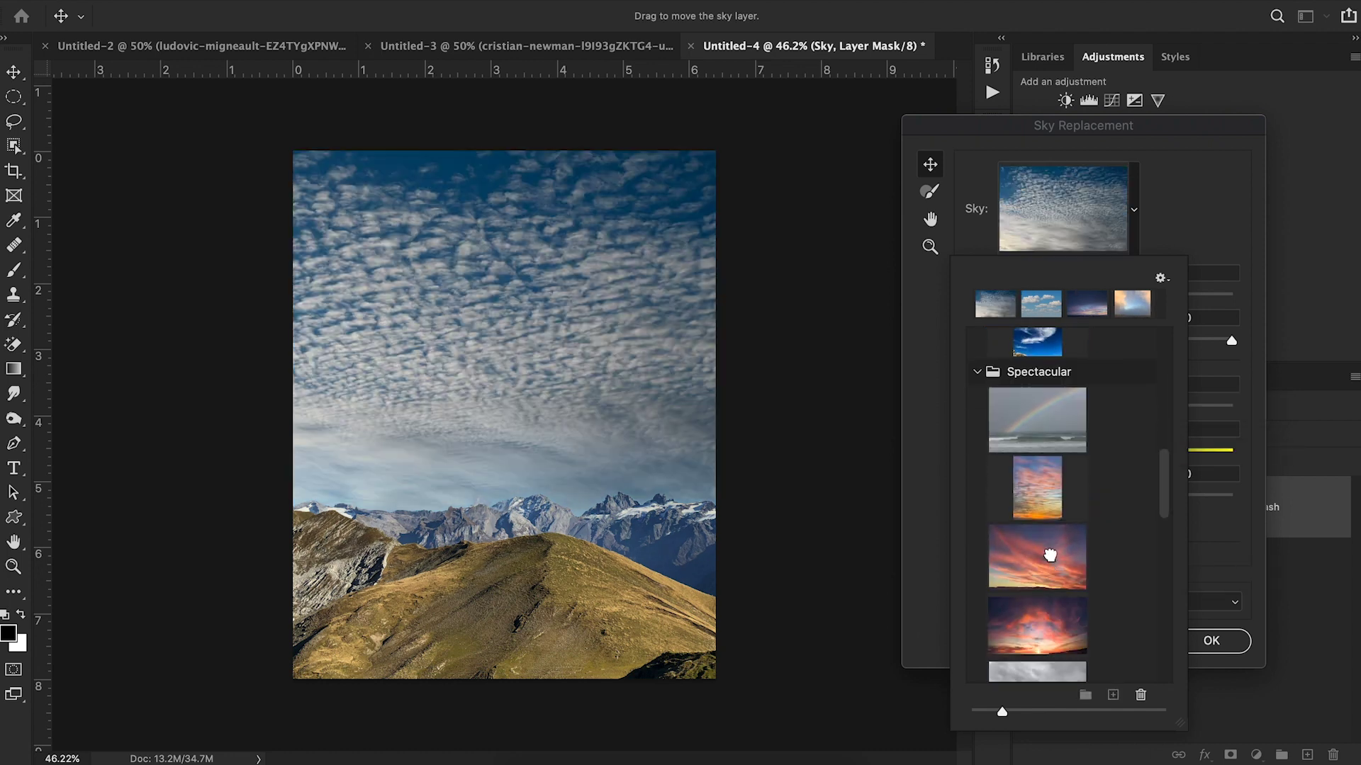
click(1051, 560)
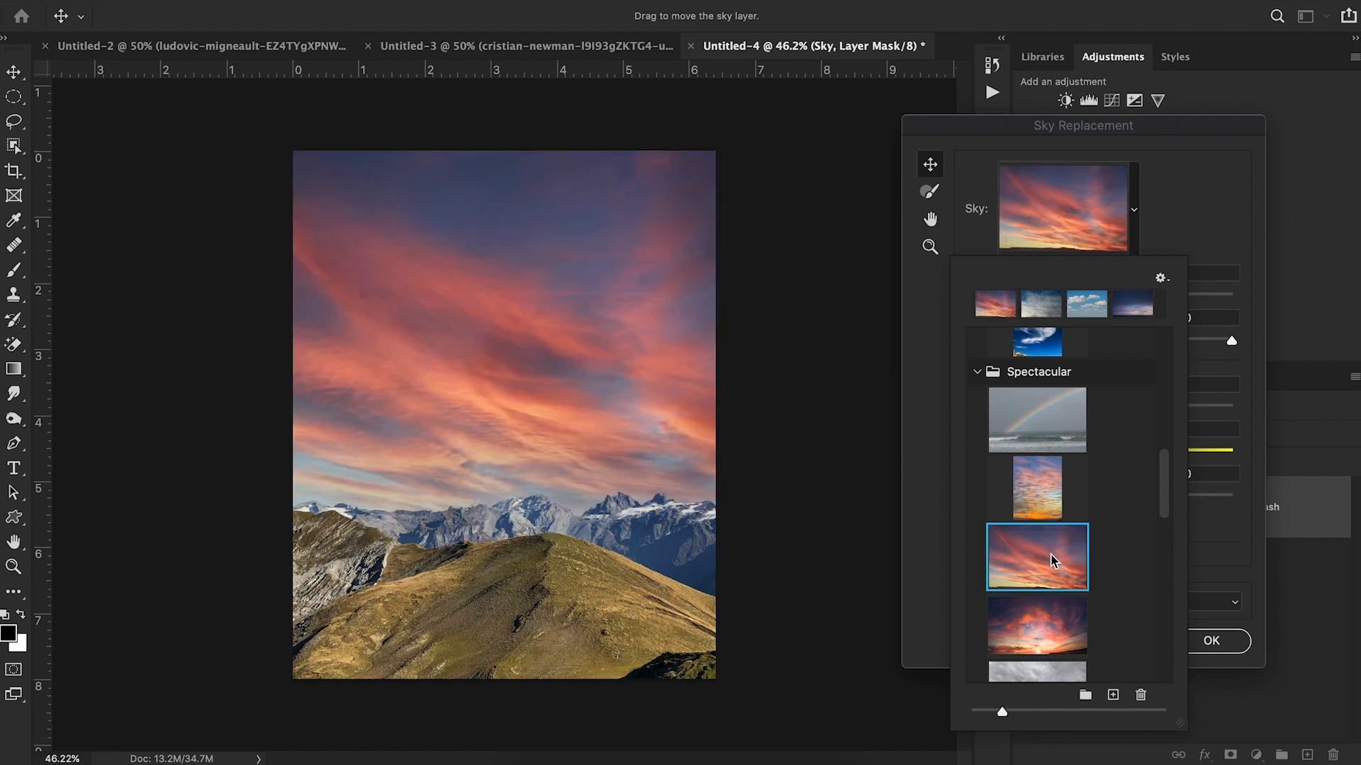
click(1038, 505)
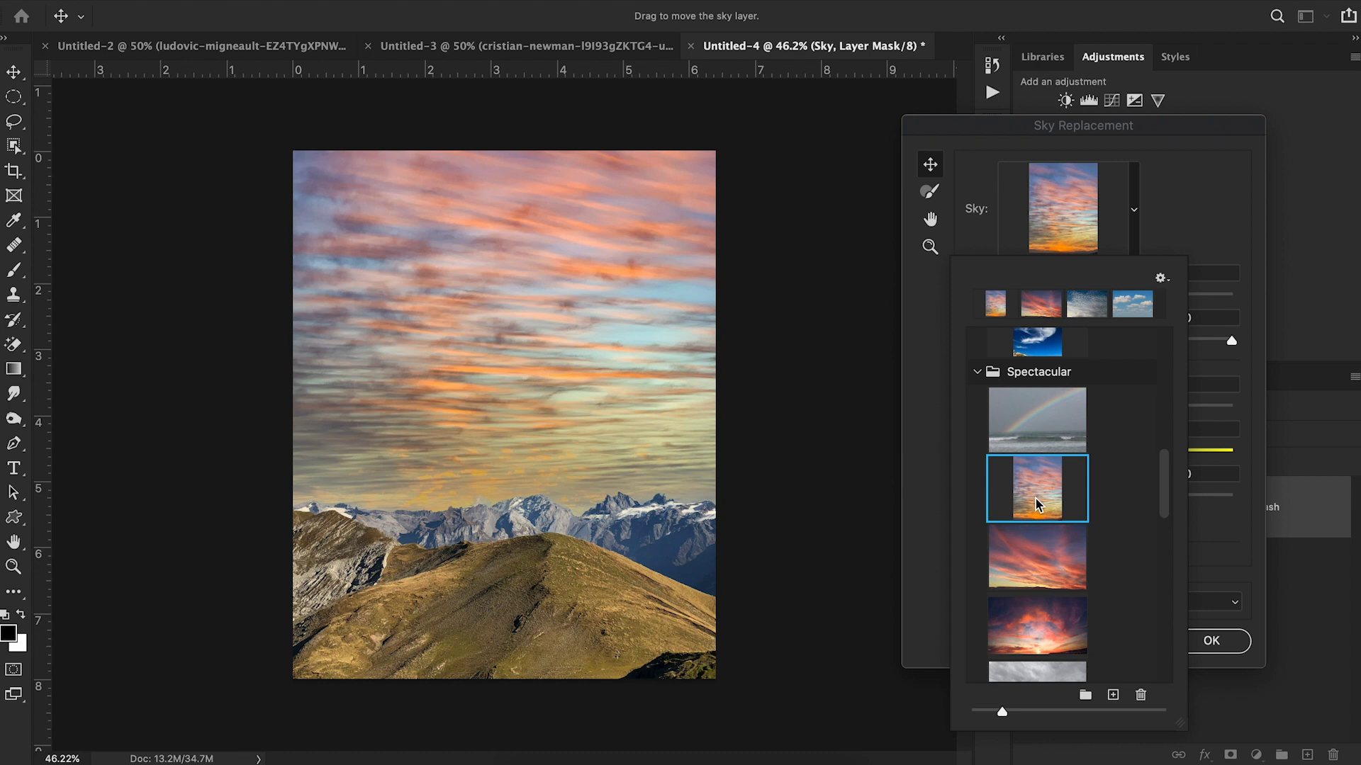
click(1041, 433)
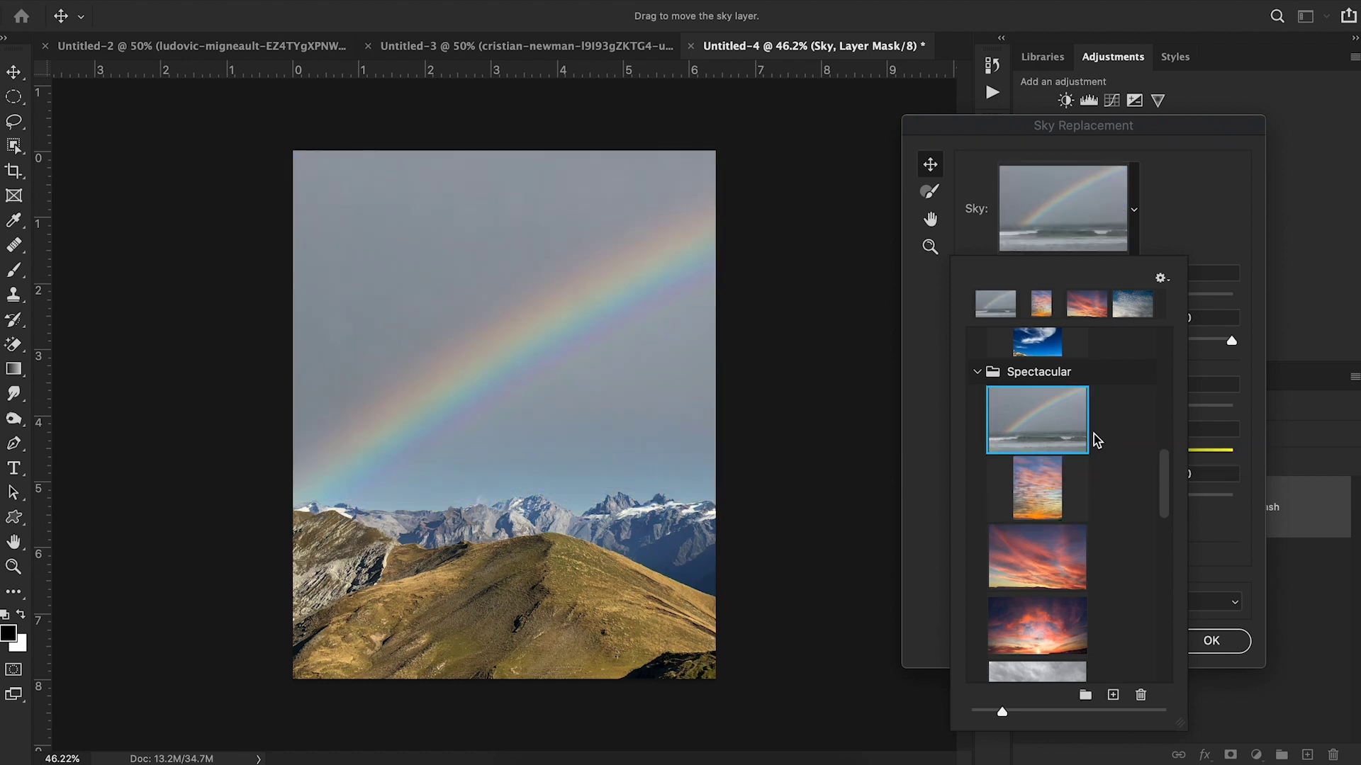
click(1239, 526)
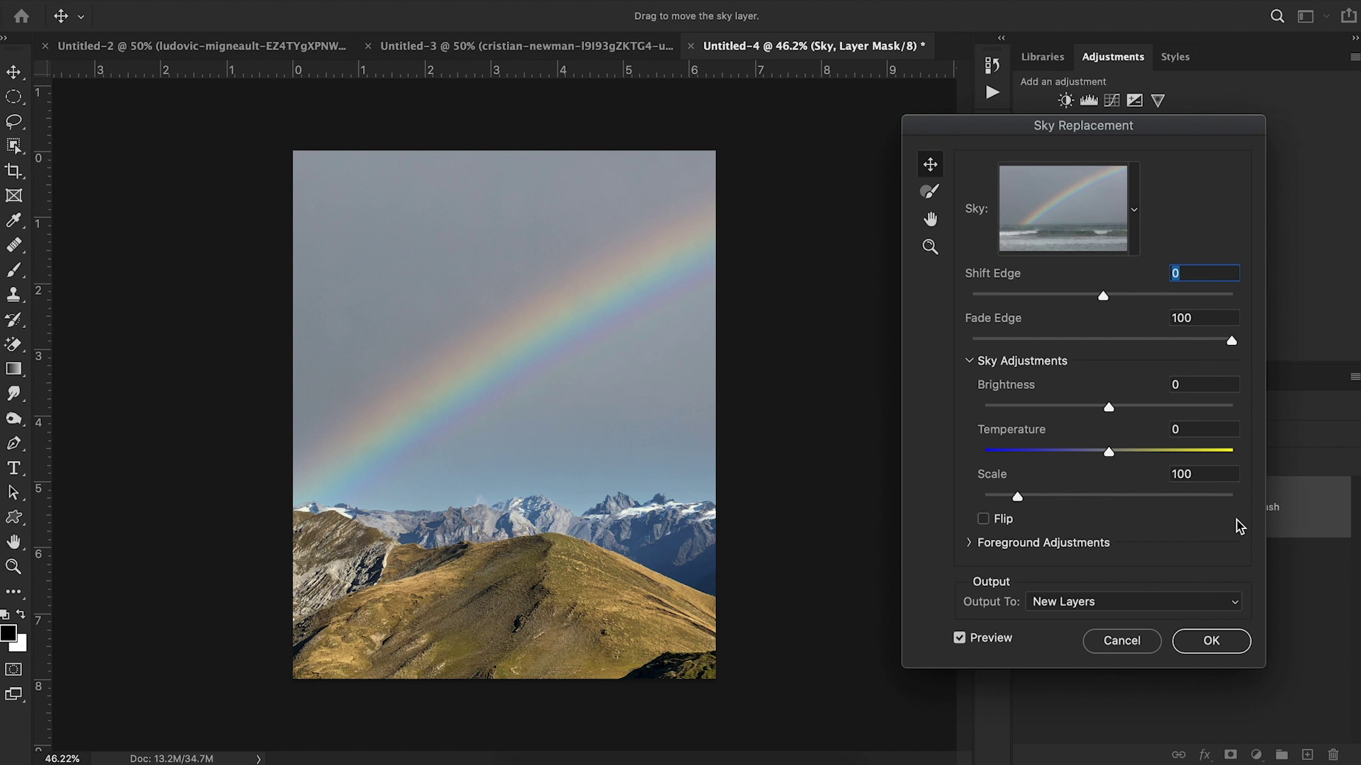
click(1211, 641)
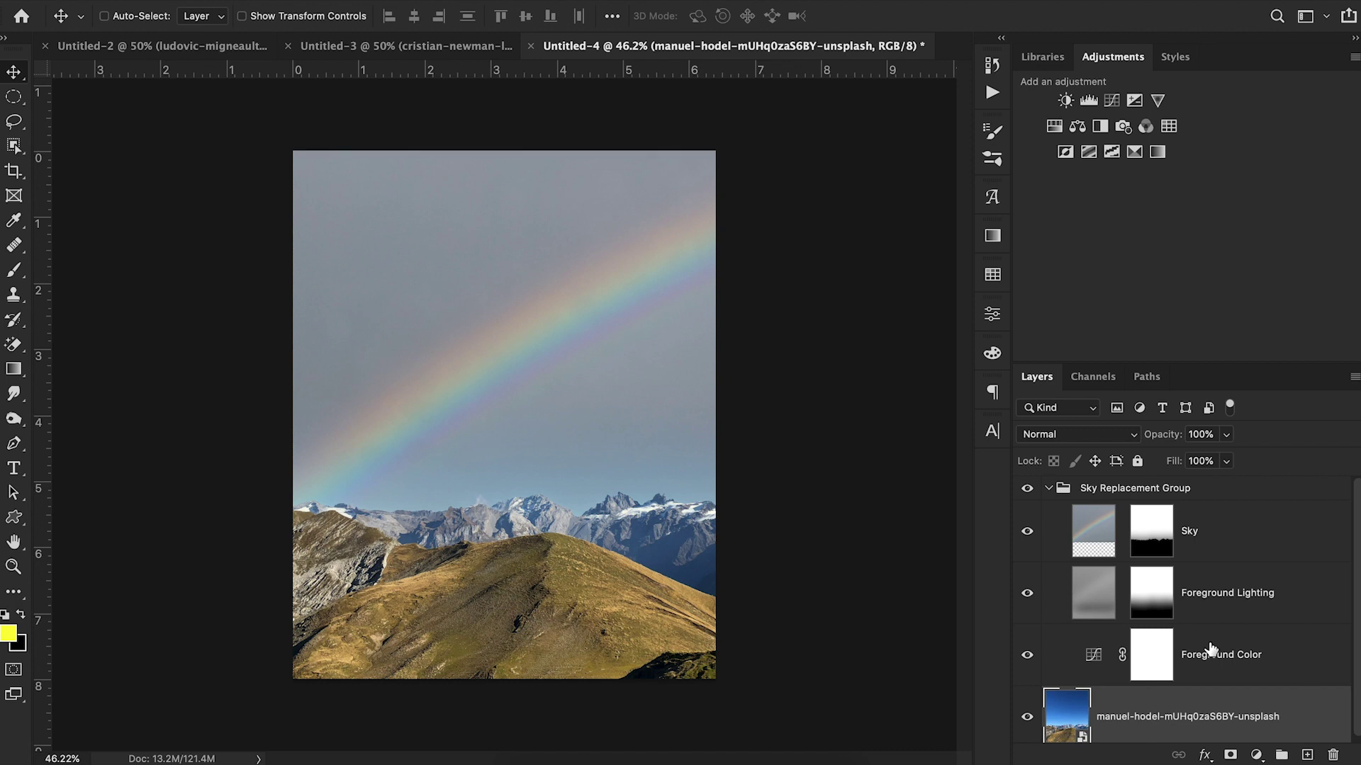
Select the Sky layer's mask in the new Sky Replacement Group.
click(1152, 543)
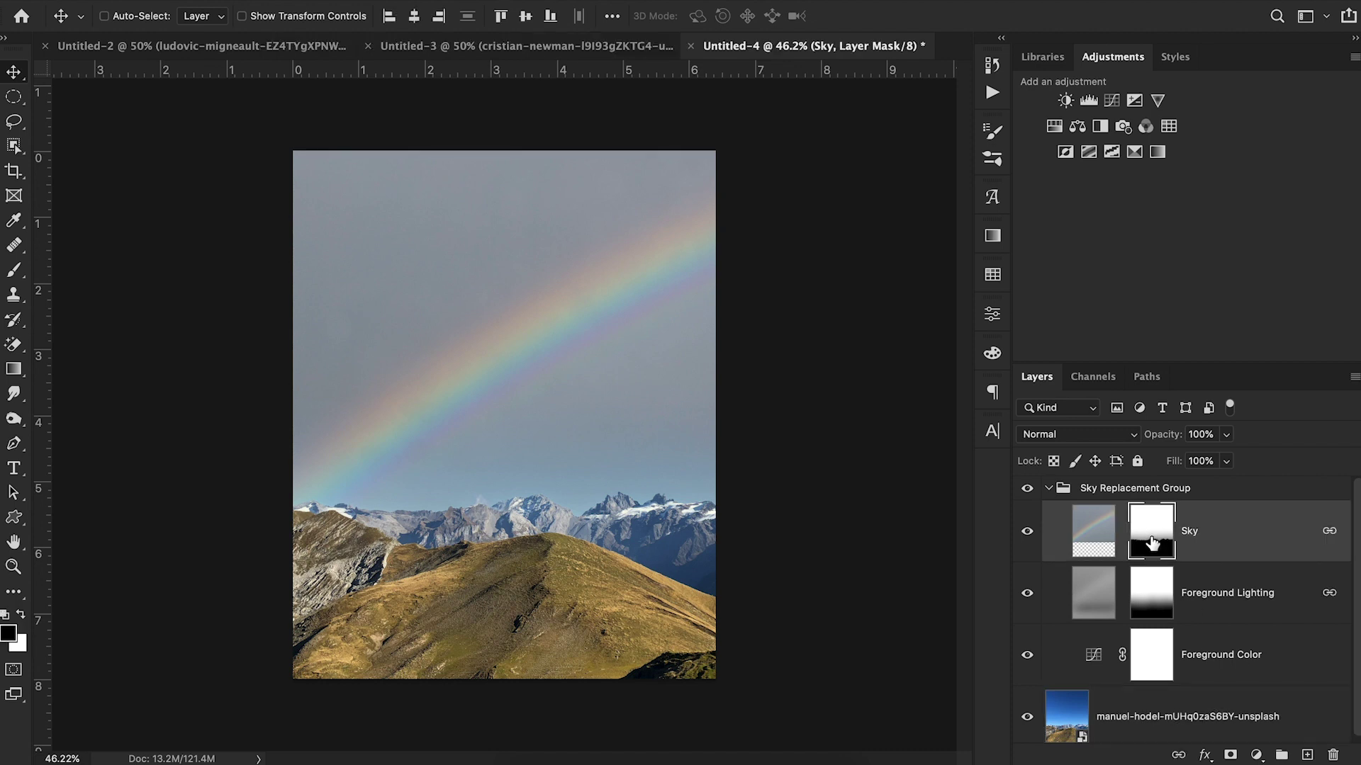